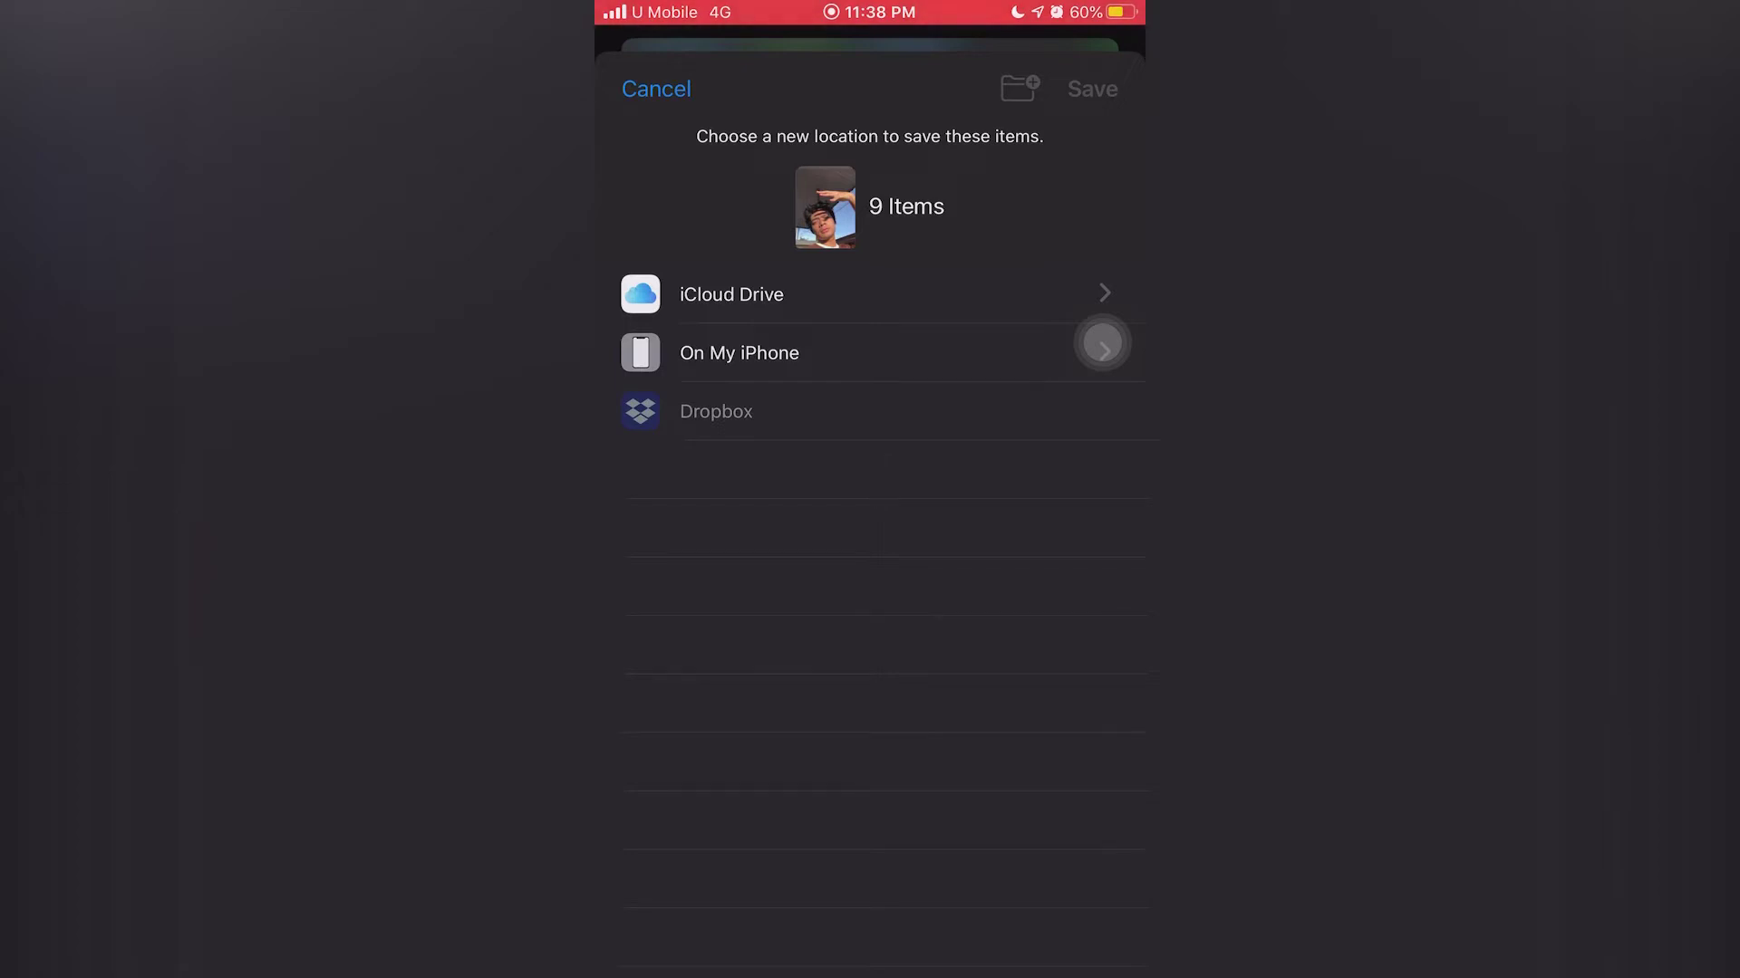
Step: Choose the GarageBand for iOS folder under On My iPhone as the save location for the selected items
{"action": "left_click", "coordinate": [1103, 345]}
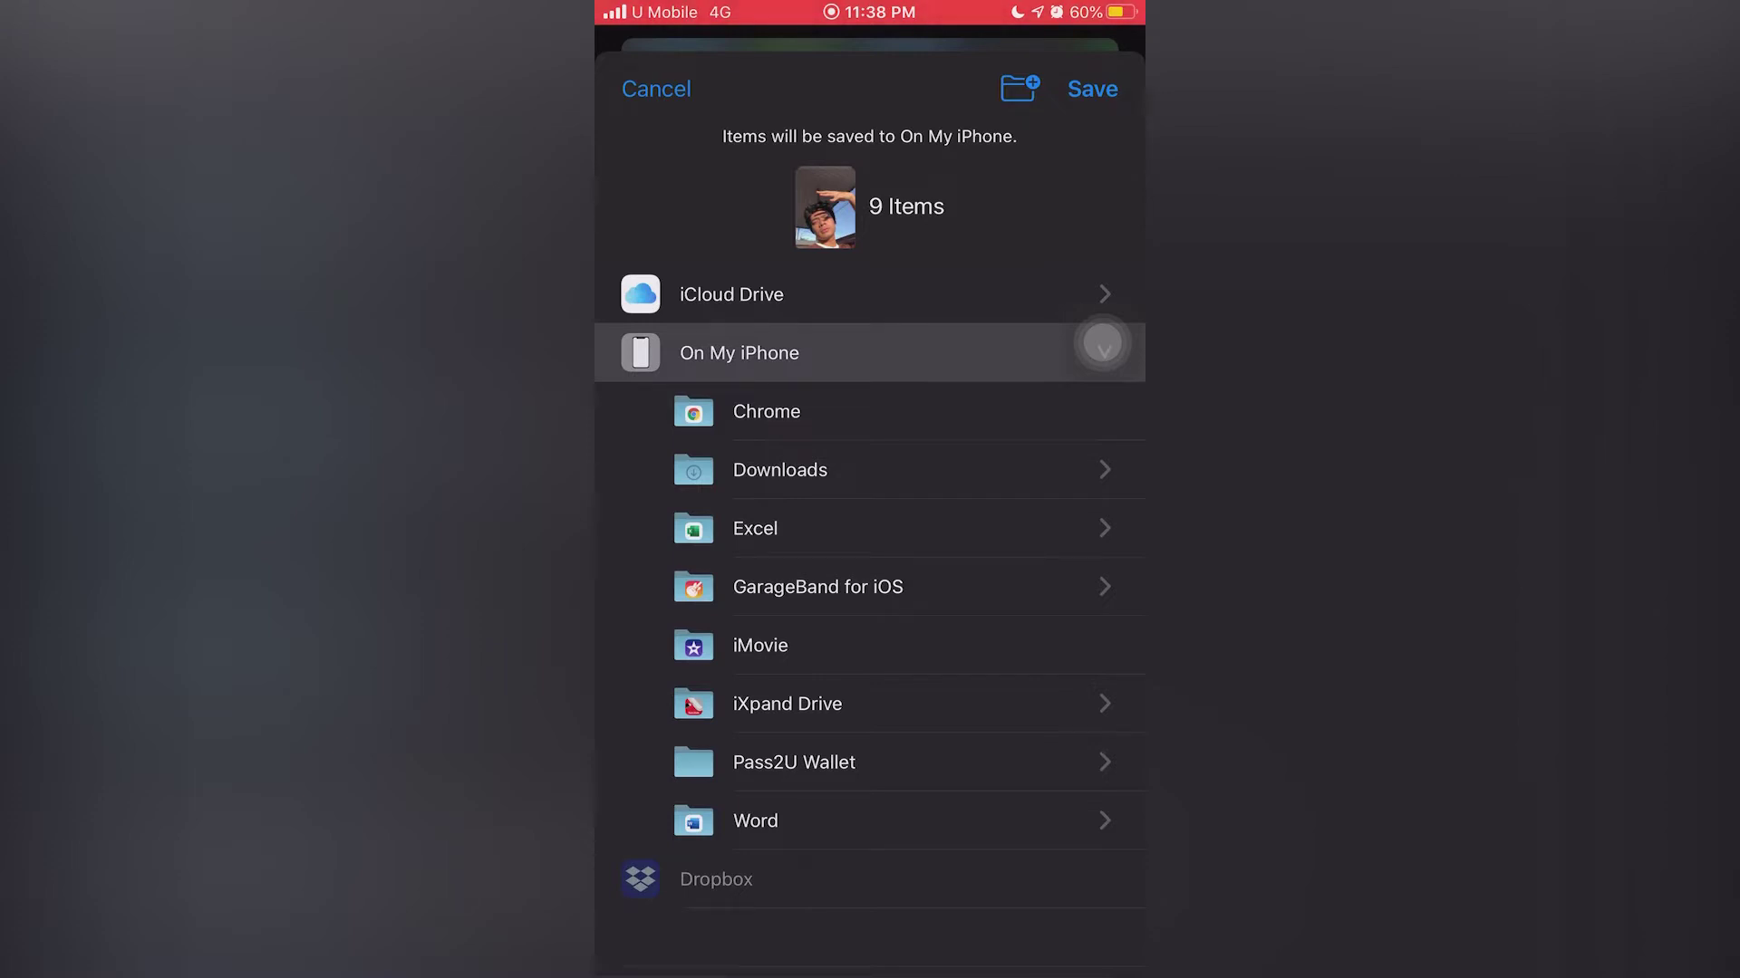
{"action": "left_click", "coordinate": [817, 587]}
{"action": "scroll", "coordinate": [870, 625], "scroll_direction": "down", "scroll_amount": 1}
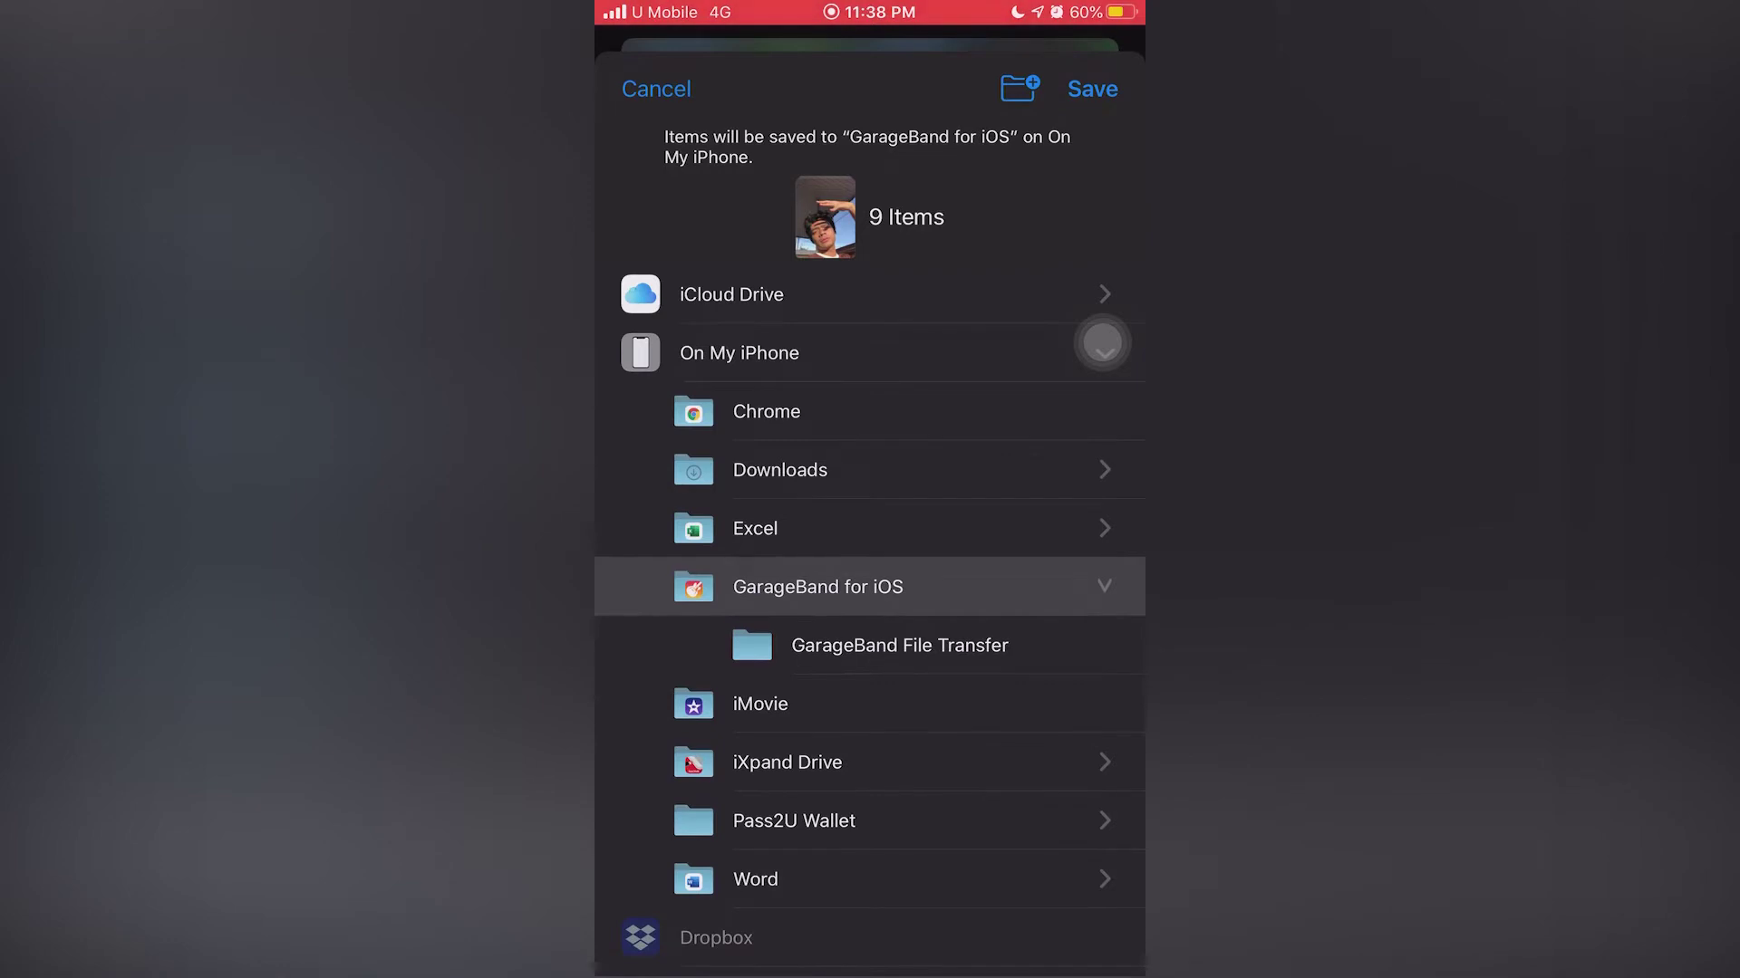
{"action": "left_click", "coordinate": [817, 879]}
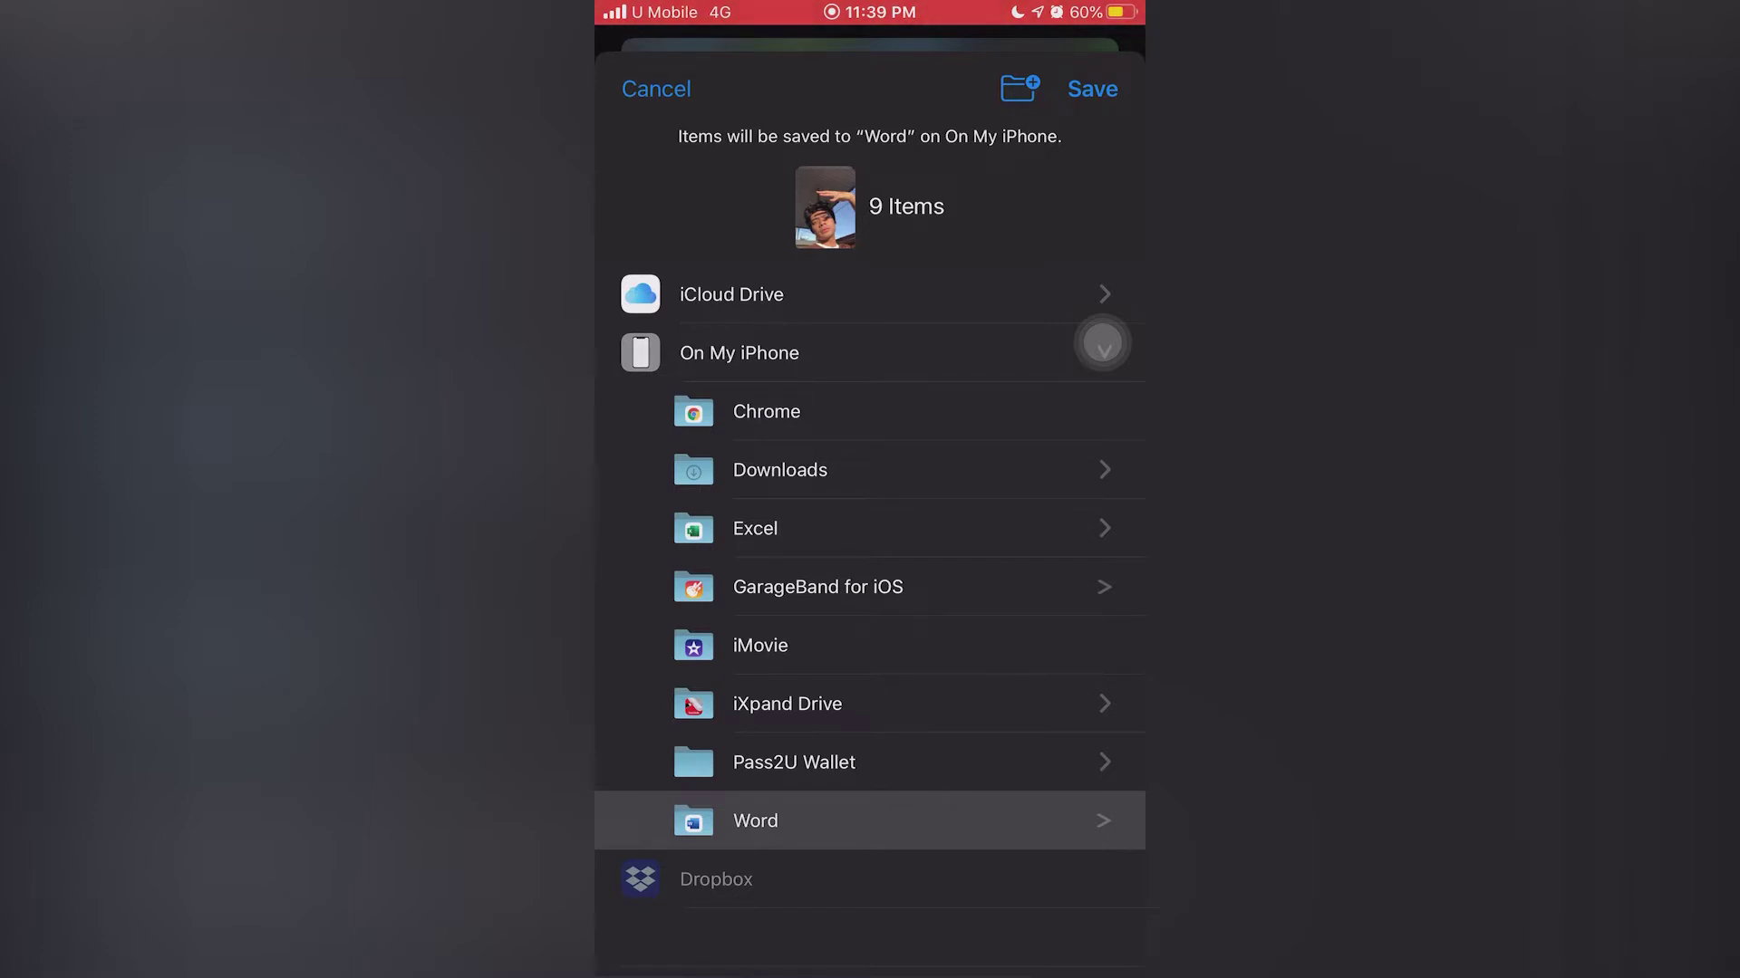
{"action": "left_click", "coordinate": [818, 587]}
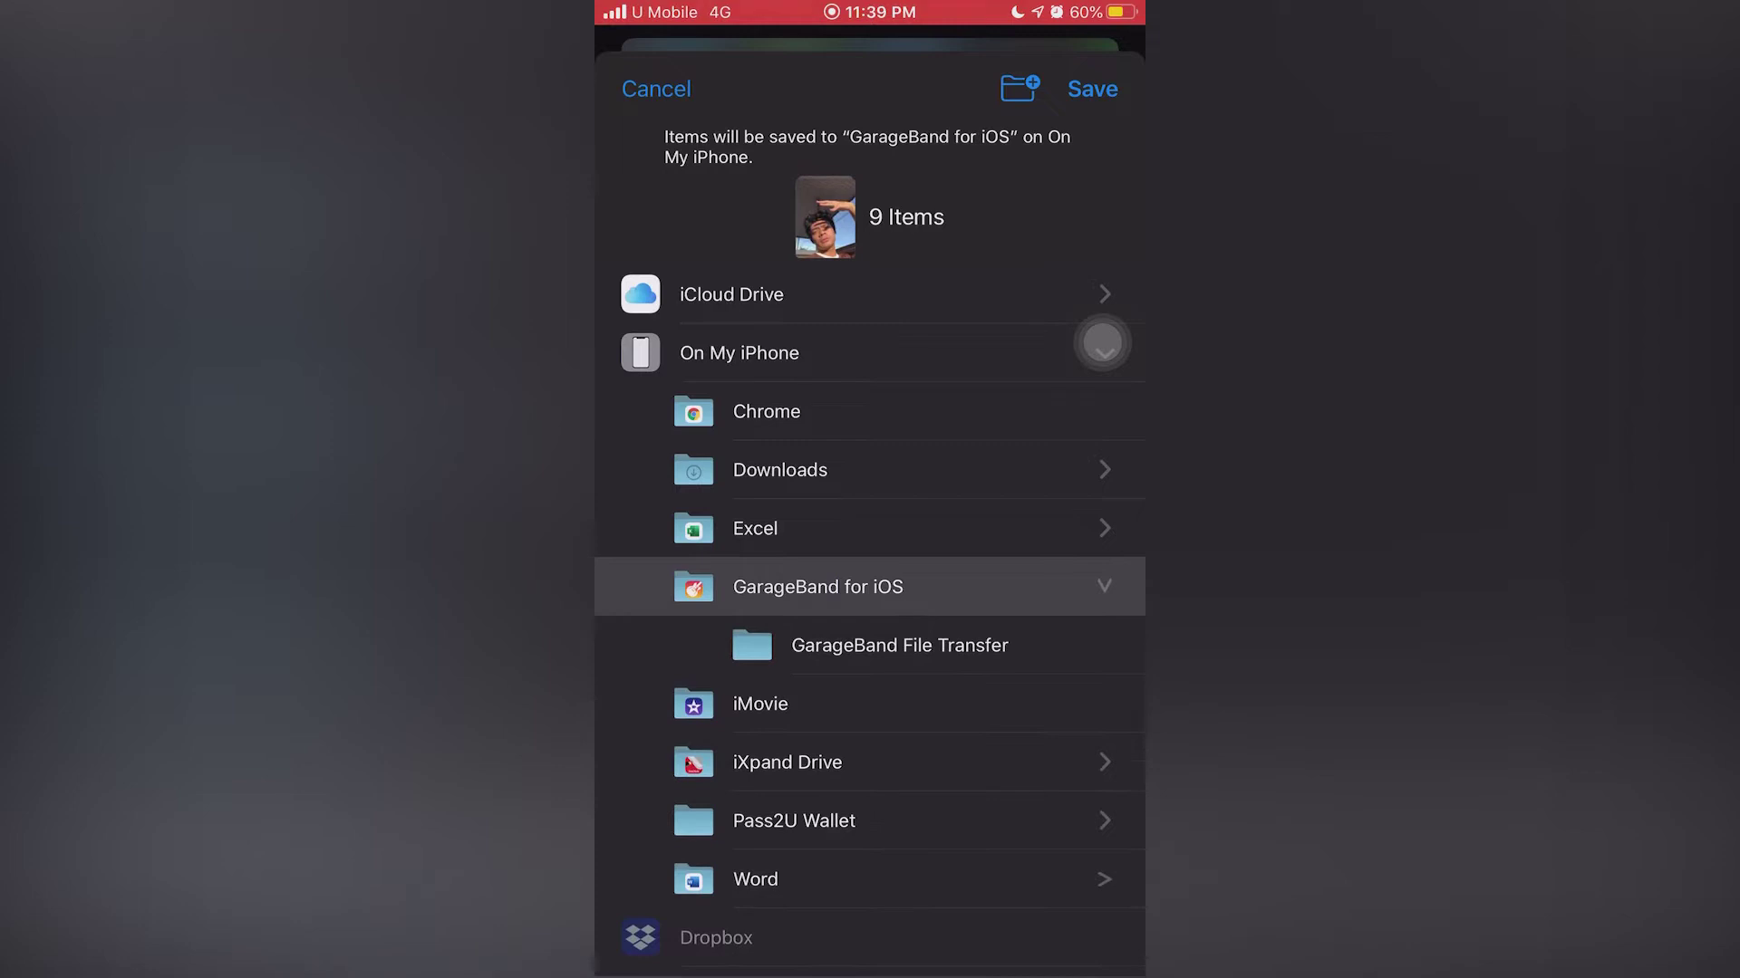
Step: Create a subfolder named AHAHHAHAHA inside GarageBand for iOS and save the items into it
{"action": "left_click", "coordinate": [1020, 88]}
{"action": "double_click", "coordinate": [629, 866]}
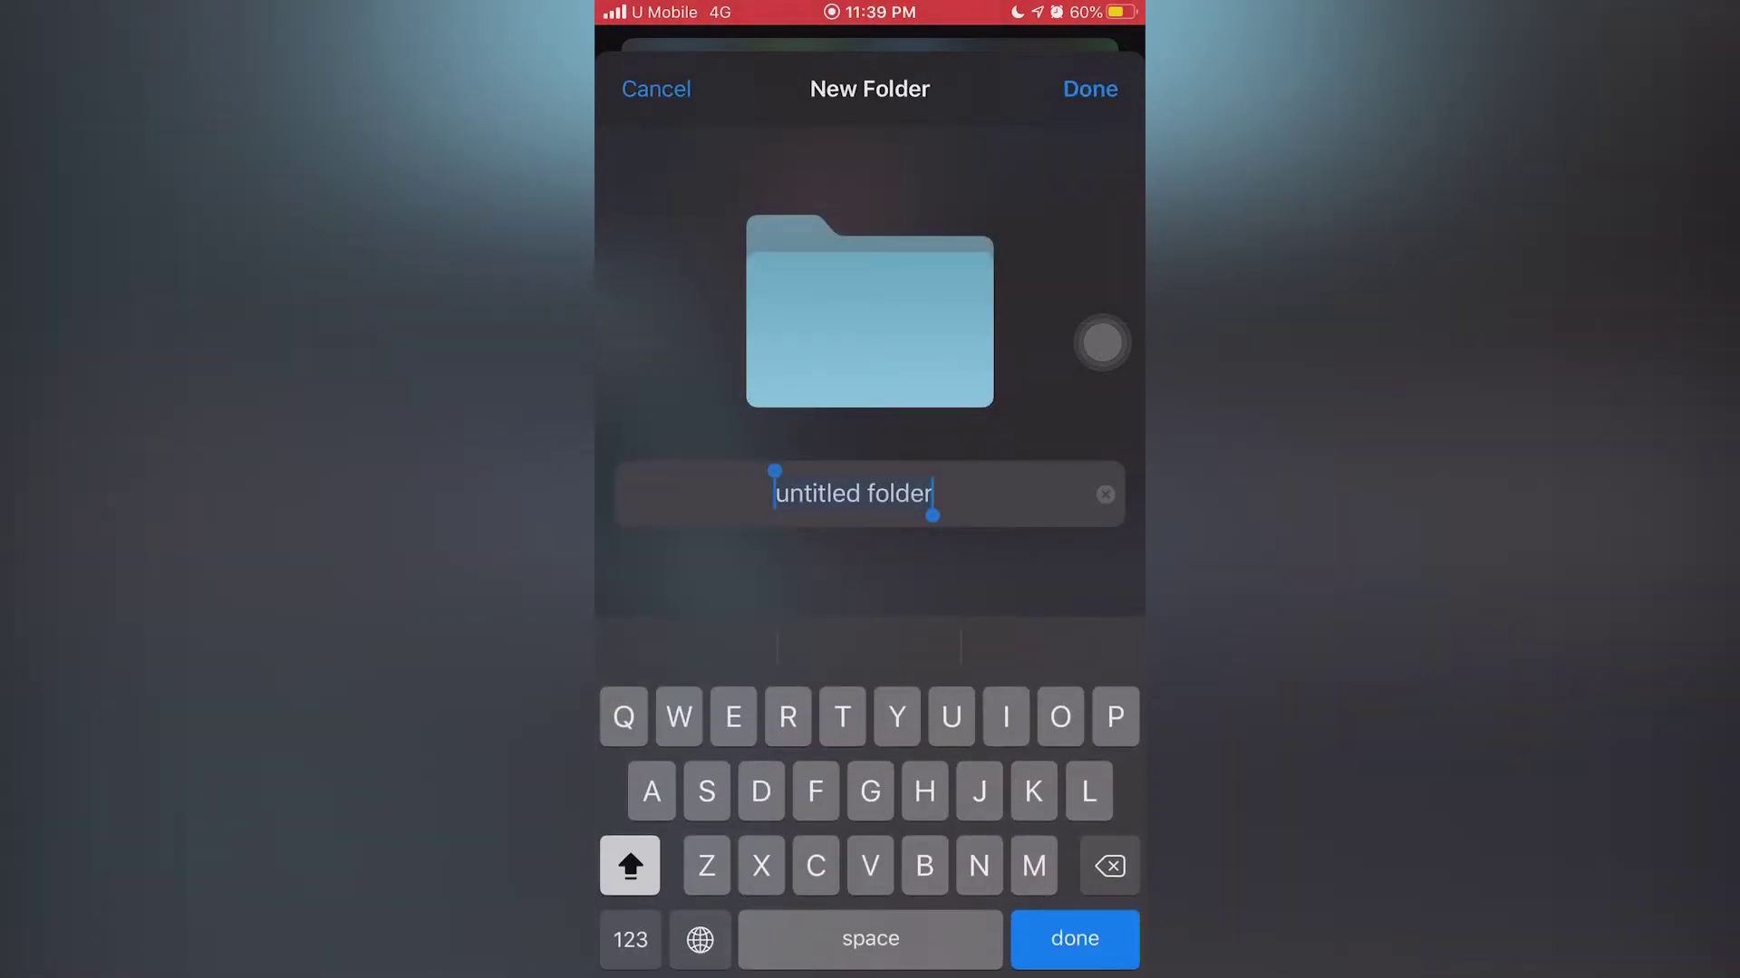
{"action": "type", "text": "AHAHHAHAHA"}
{"action": "left_click", "coordinate": [1090, 88]}
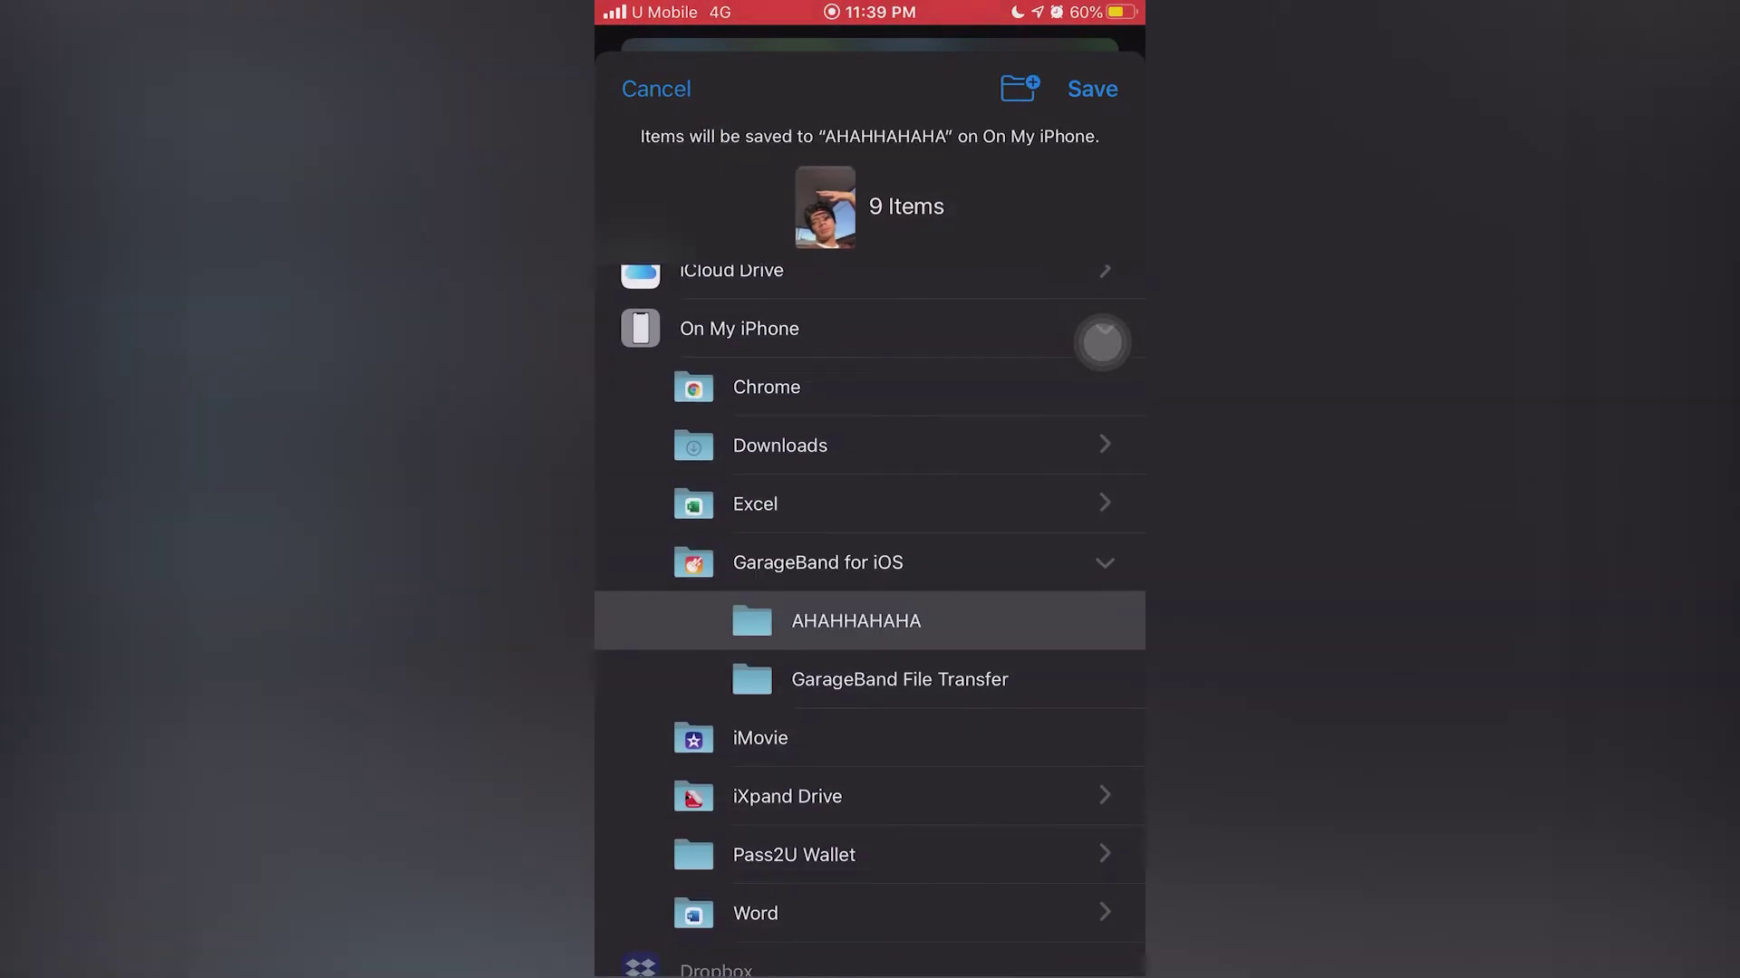
{"action": "left_click", "coordinate": [1092, 88]}
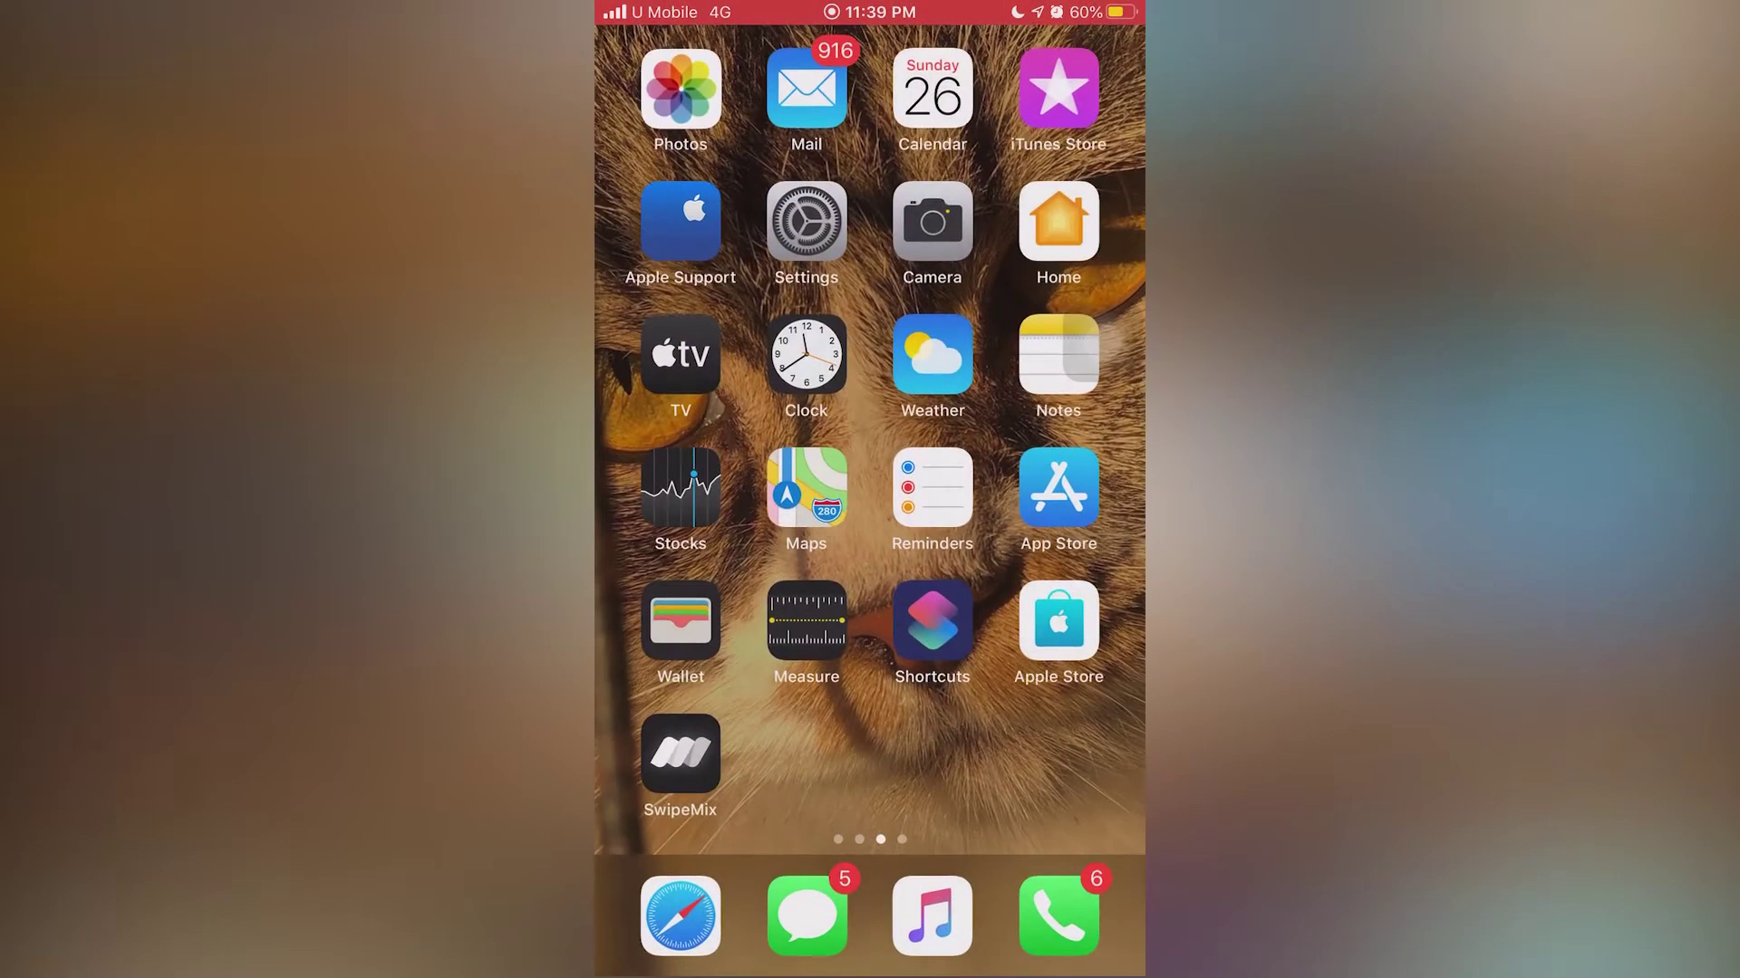
Step: Open the Files app from the Clouds group on the home screen and show the On My iPhone location
{"action": "scroll", "coordinate": [870, 453], "scroll_direction": "right", "scroll_amount": 3}
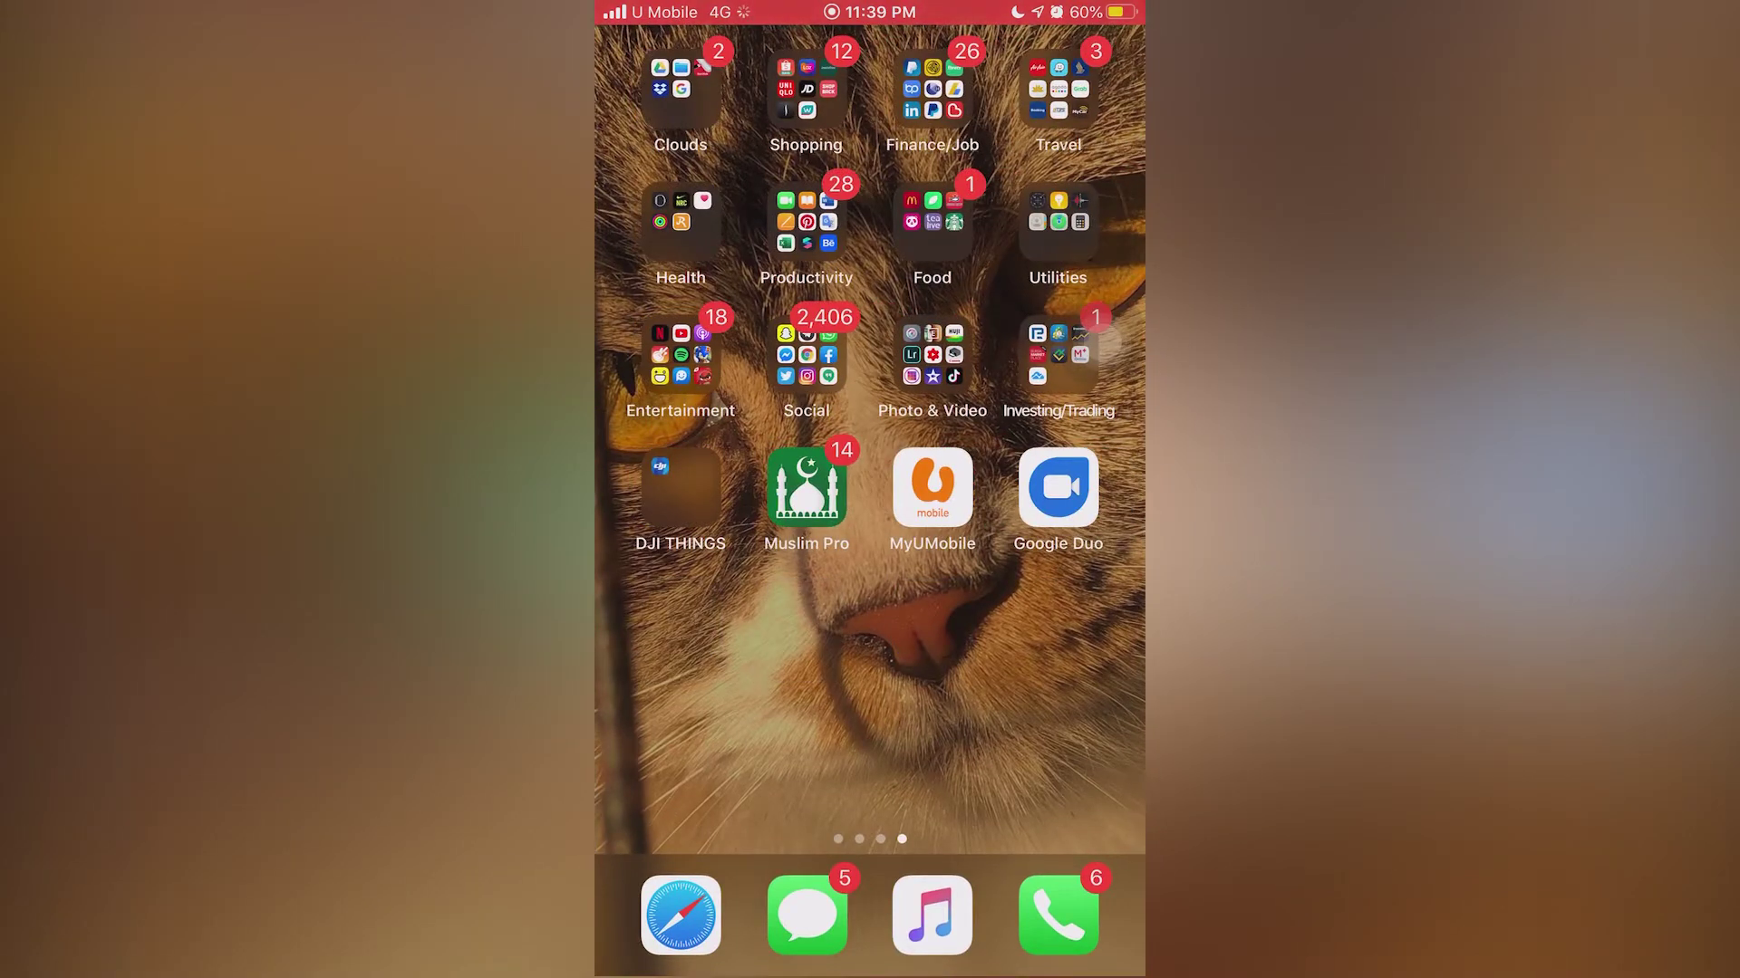
{"action": "left_click", "coordinate": [680, 90]}
{"action": "left_click", "coordinate": [870, 357]}
{"action": "left_click", "coordinate": [671, 55]}
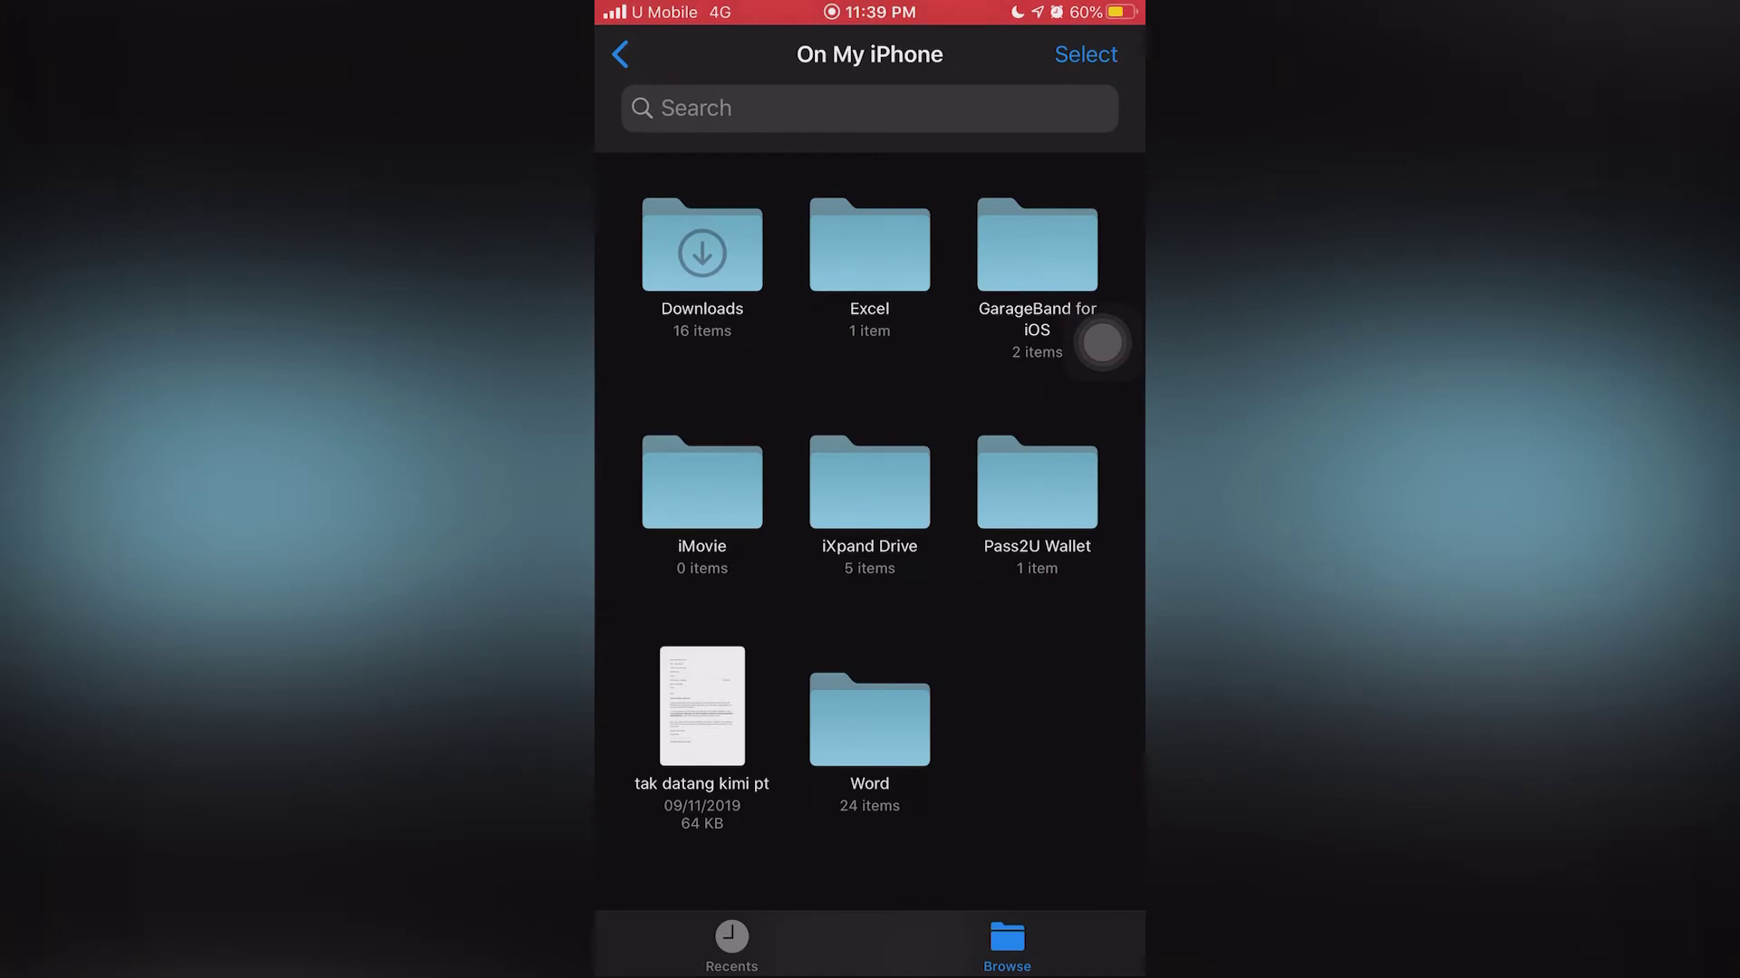
{"action": "left_click", "coordinate": [725, 369]}
{"action": "scroll", "coordinate": [870, 531], "scroll_direction": "down", "scroll_amount": 1}
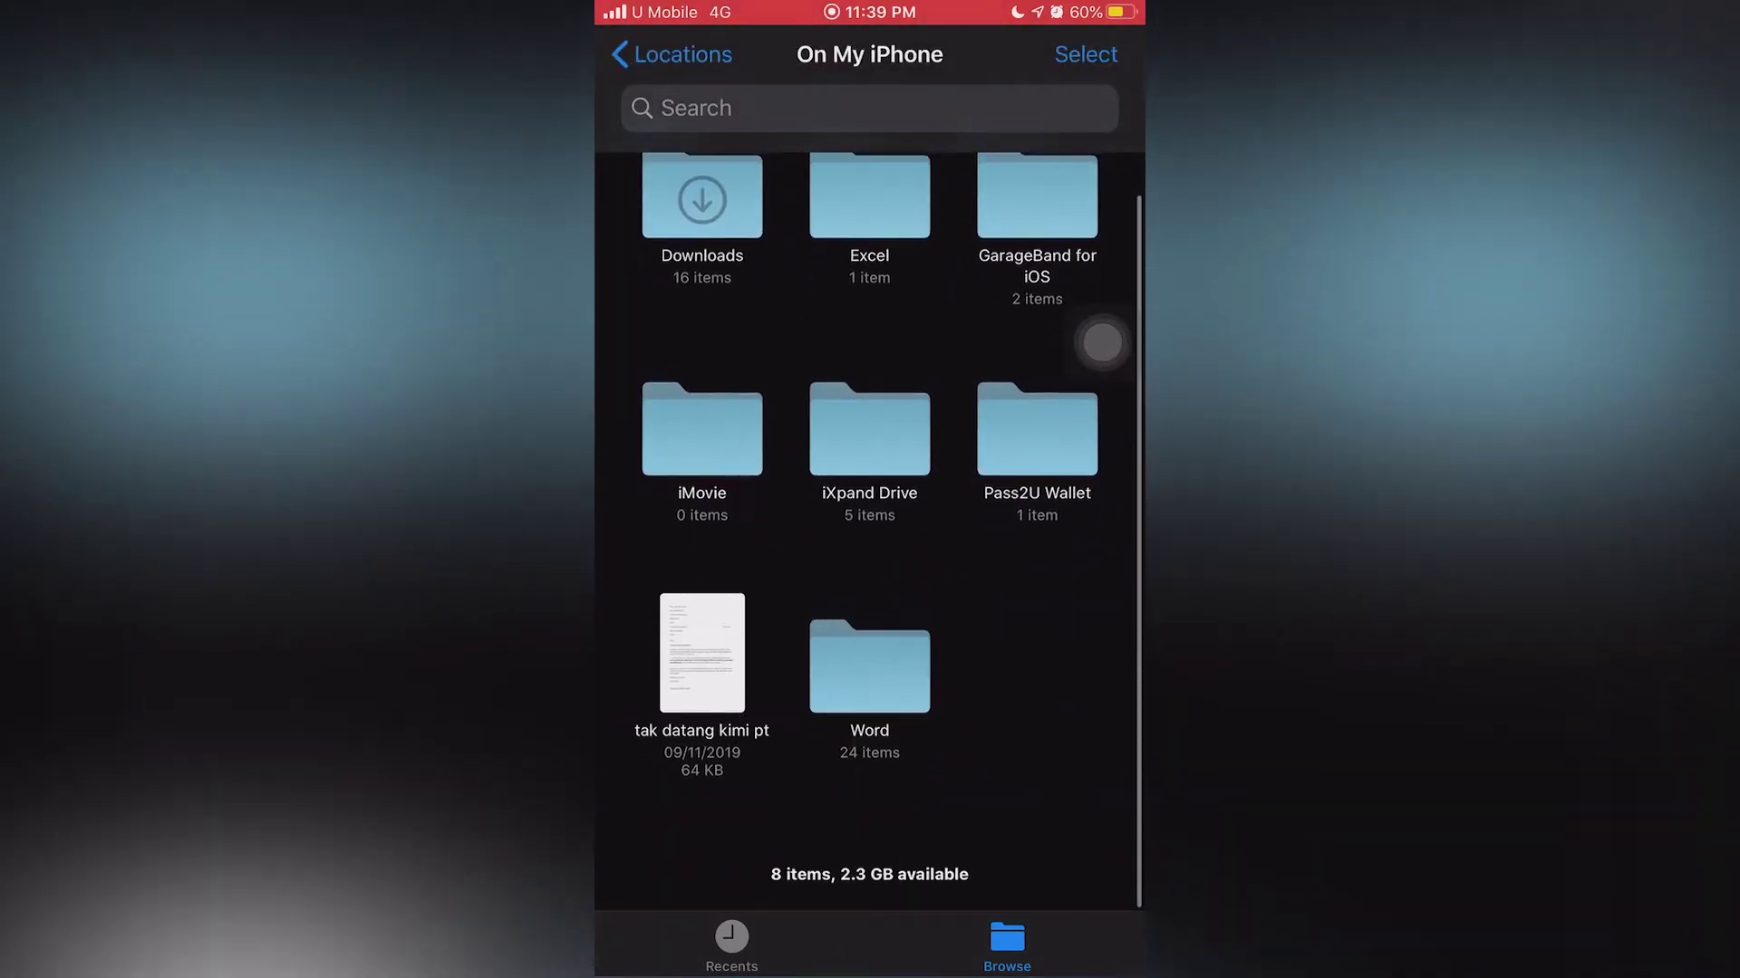
Step: Open the AHAHHAHAHA folder inside GarageBand for iOS to check for the saved items
{"action": "left_click", "coordinate": [1037, 199]}
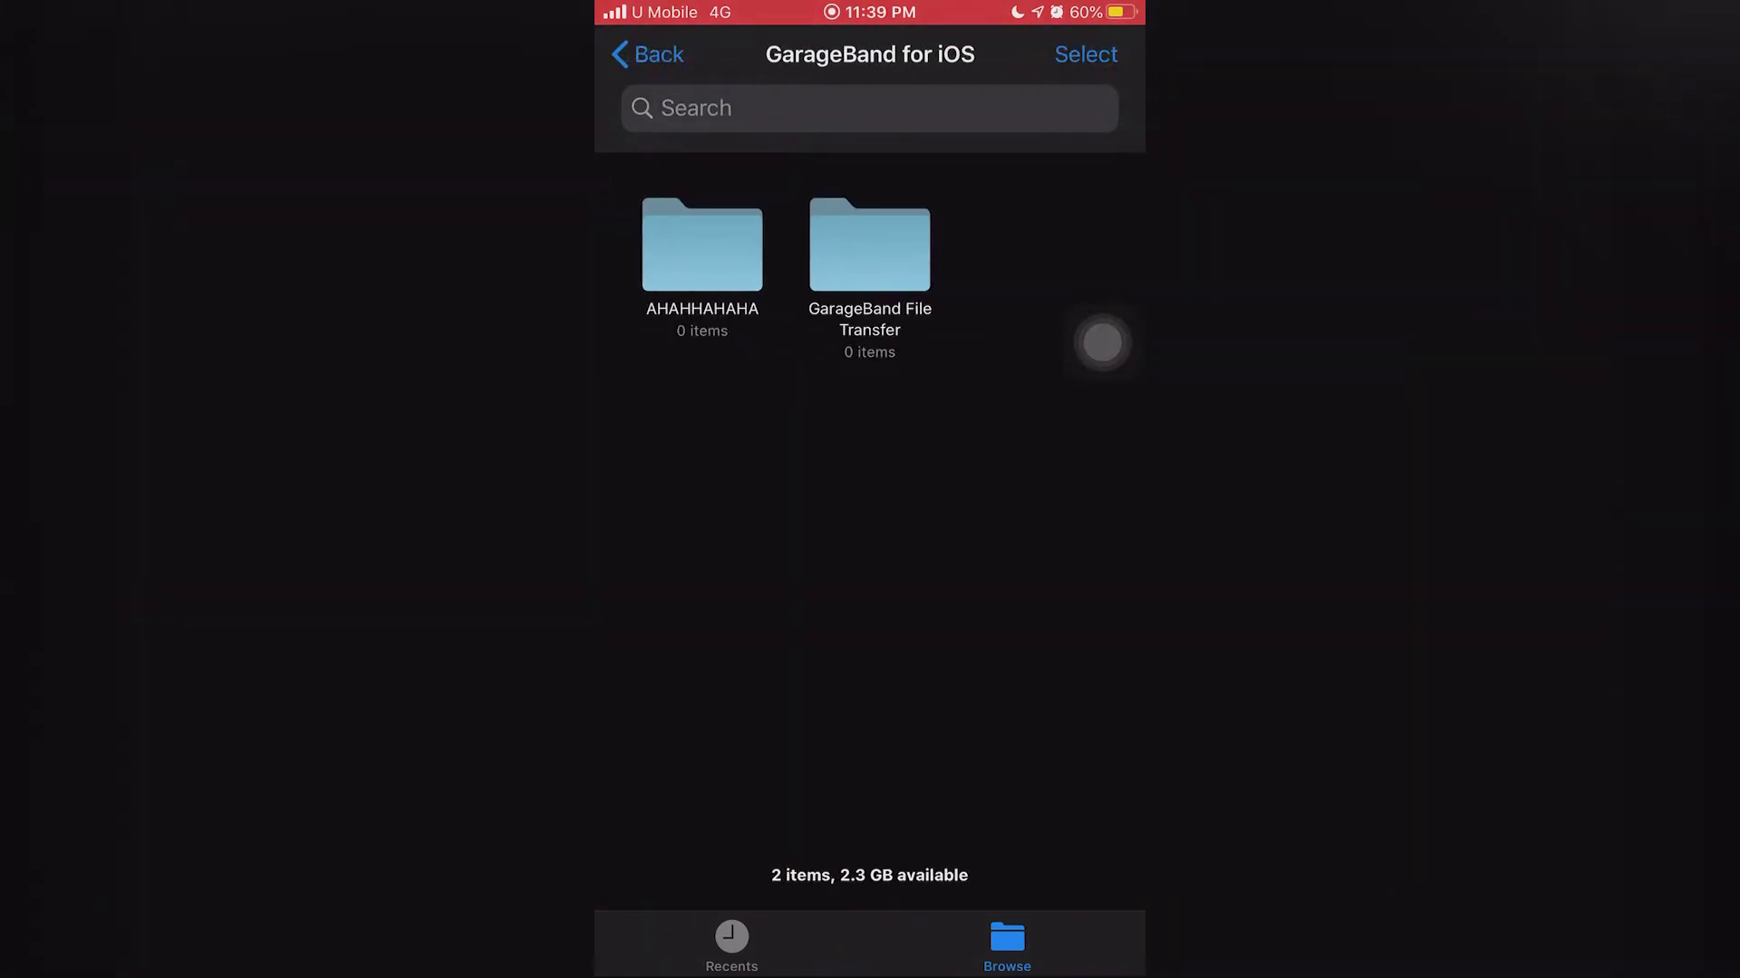
{"action": "left_click", "coordinate": [702, 245]}
{"action": "left_click", "coordinate": [647, 55]}
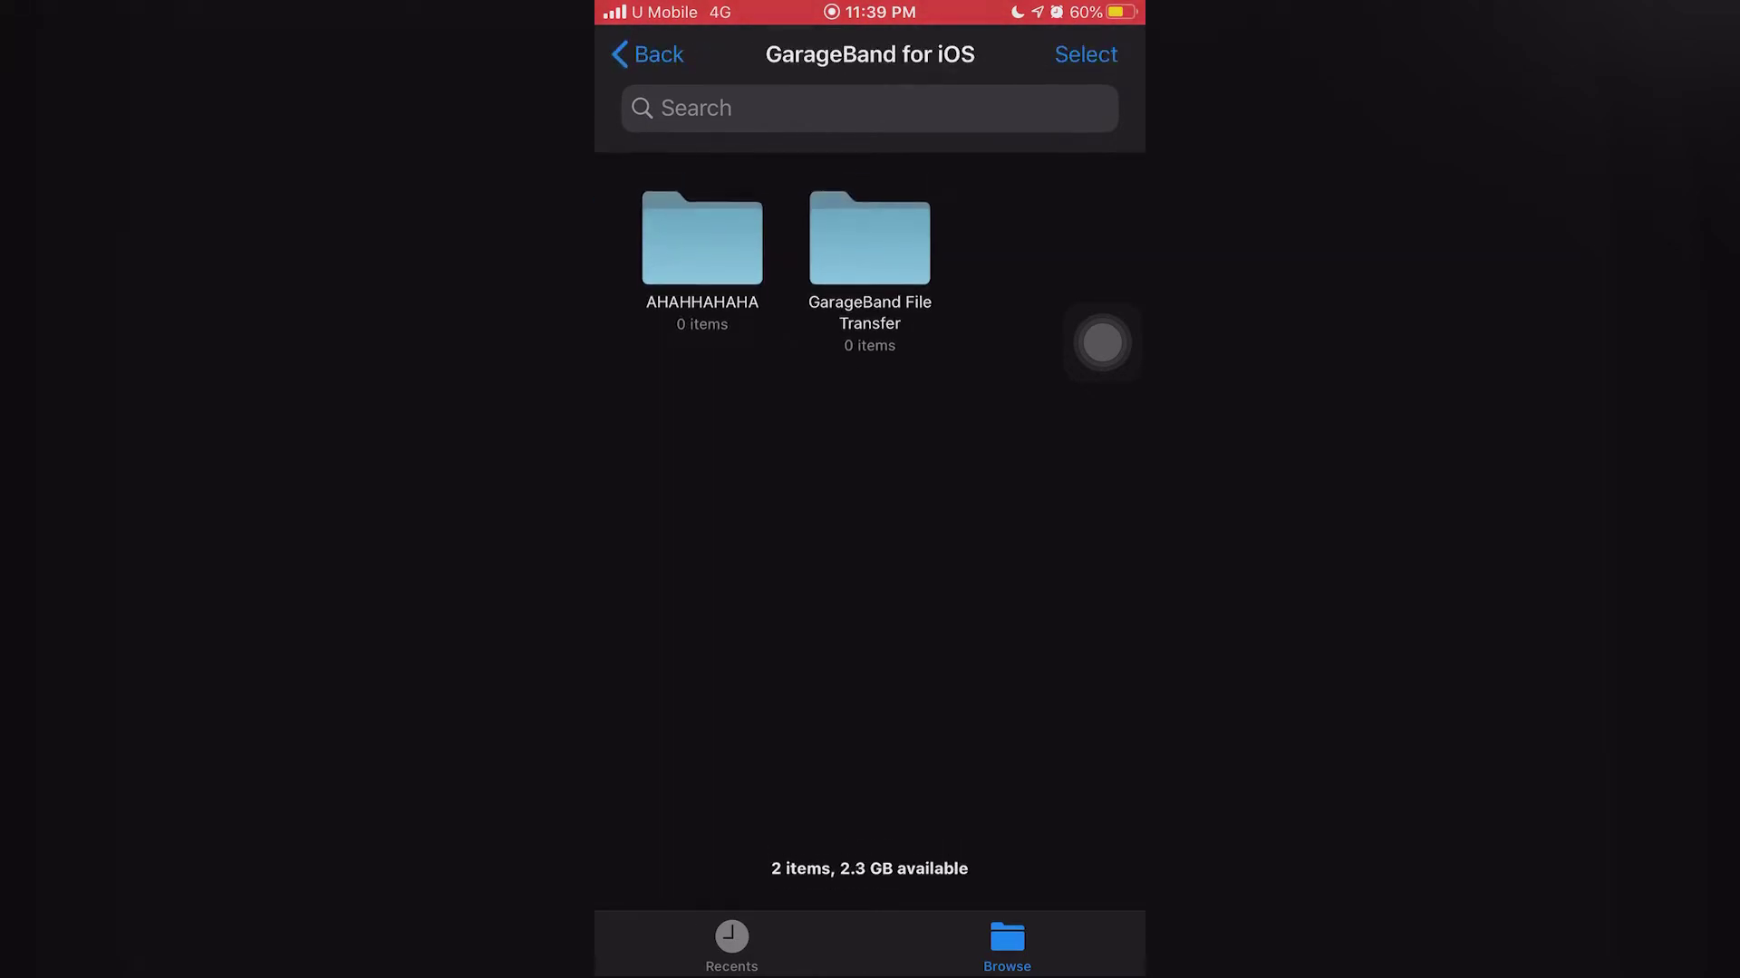
{"action": "left_click", "coordinate": [702, 246]}
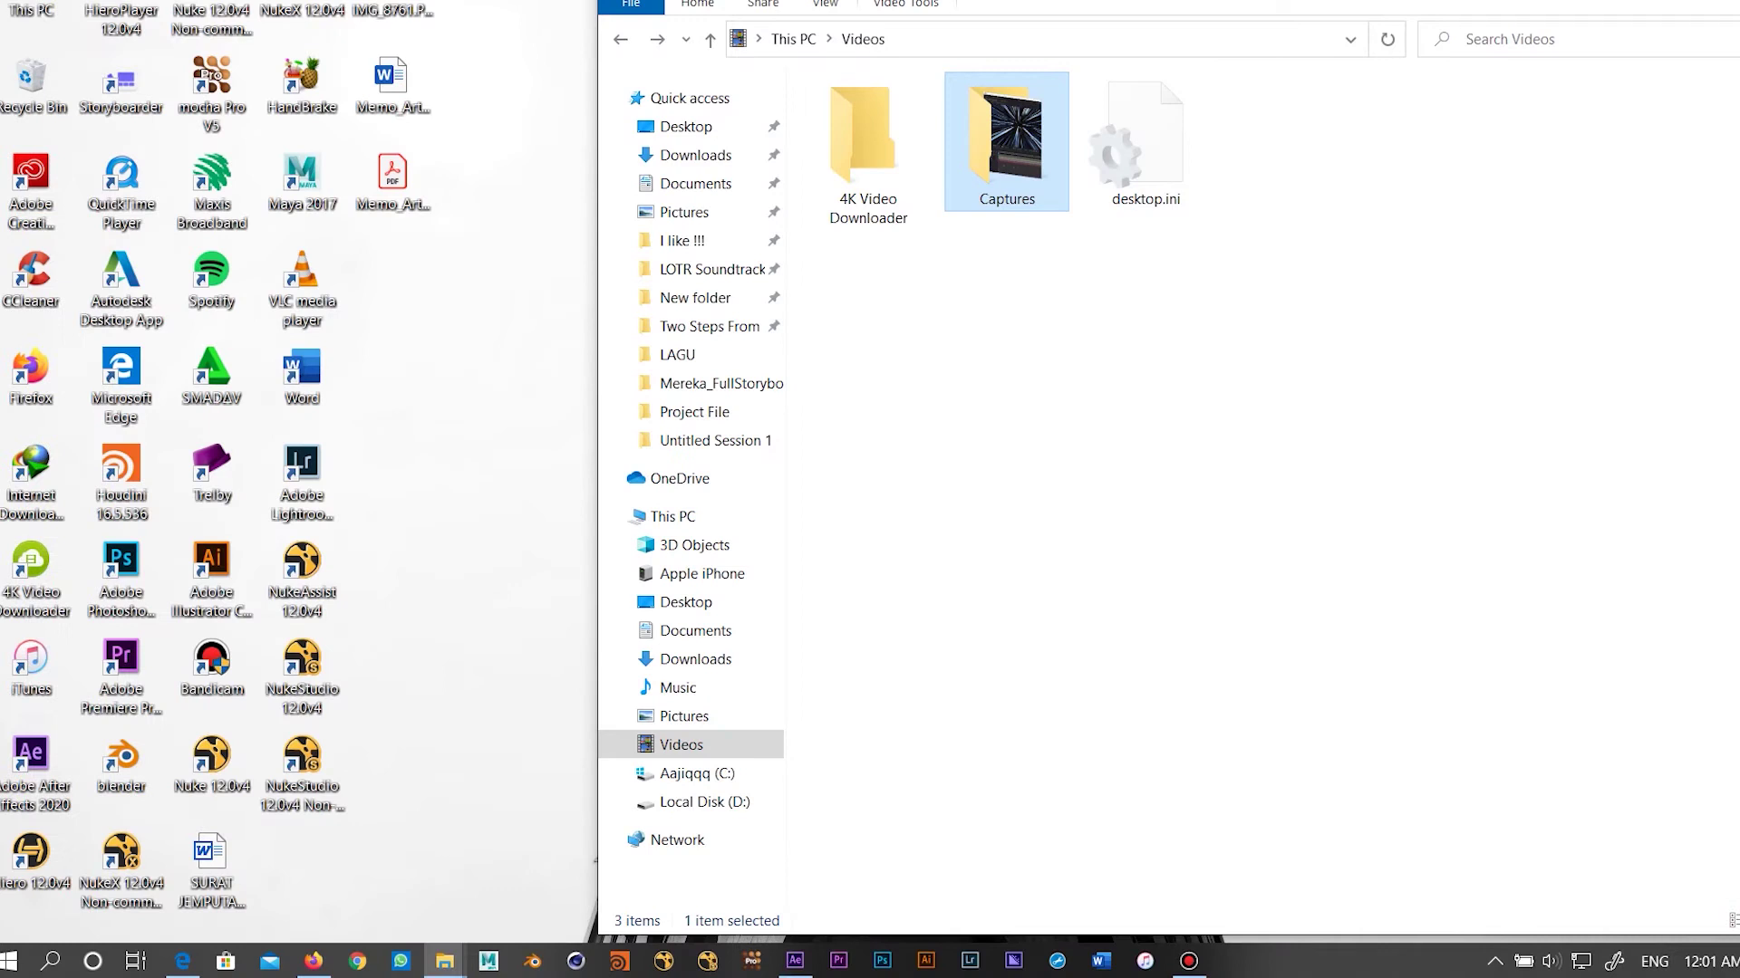
Step: Switch to File Explorer on the PC and open the 131APPLE folder within DCIM on the Apple iPhone's internal storage
{"action": "key", "text": "super+d"}
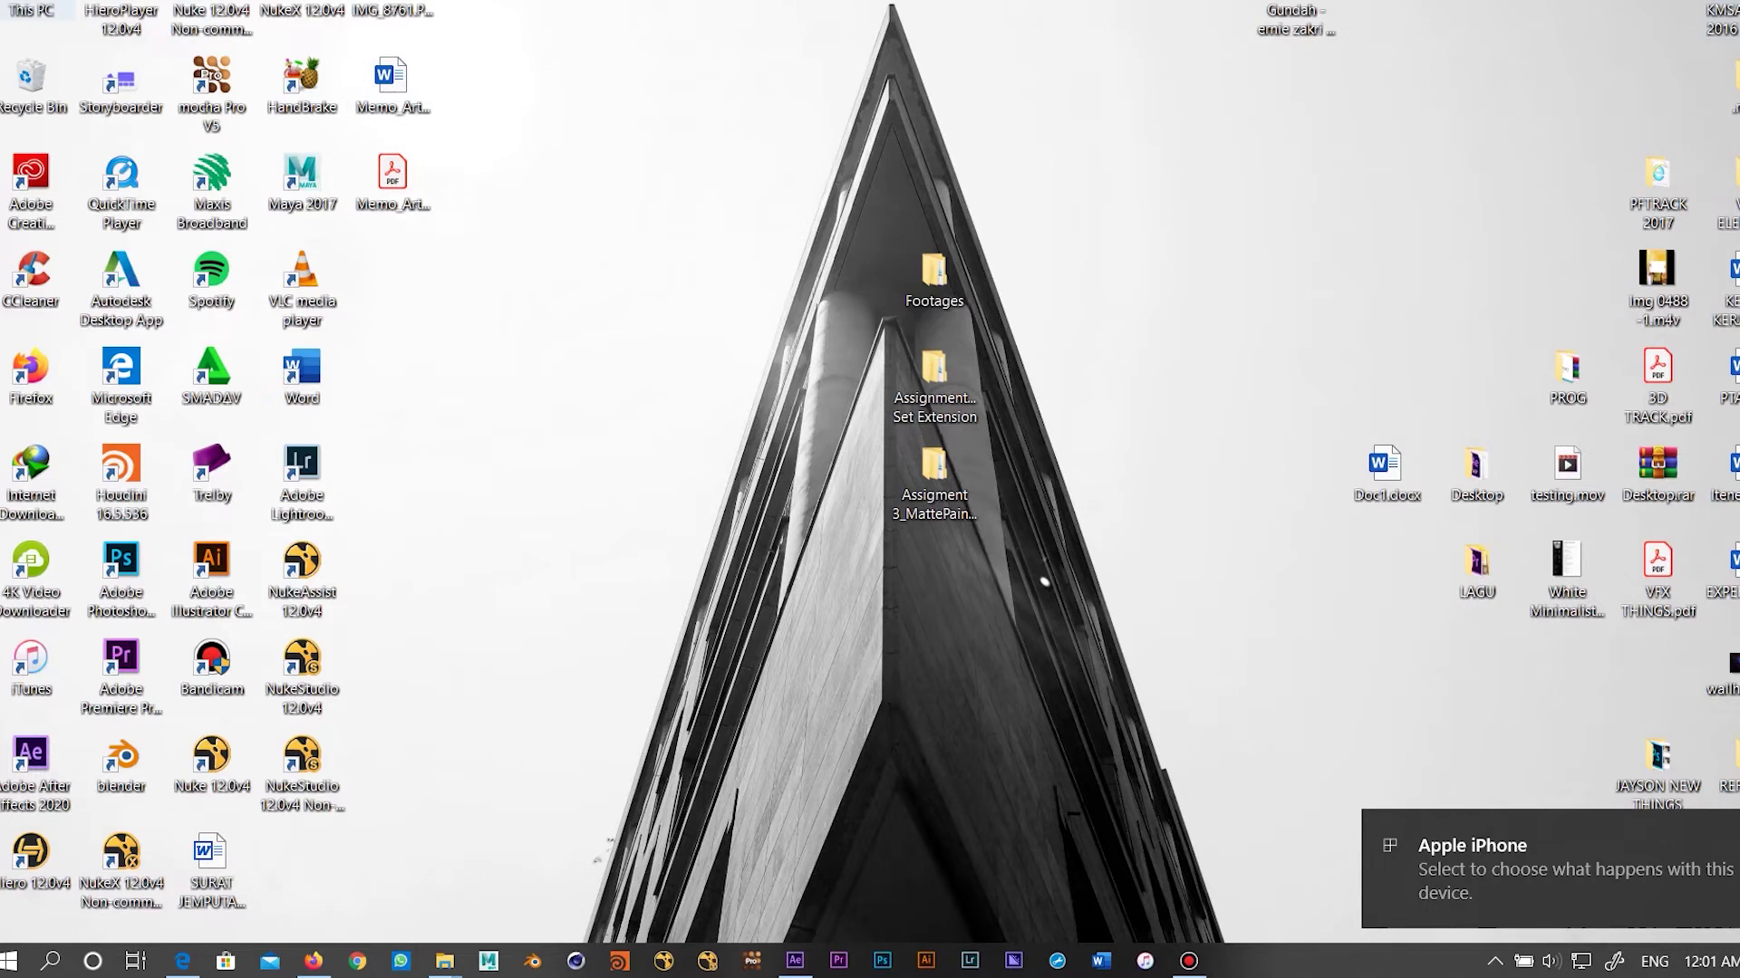
{"action": "double_click", "coordinate": [33, 9]}
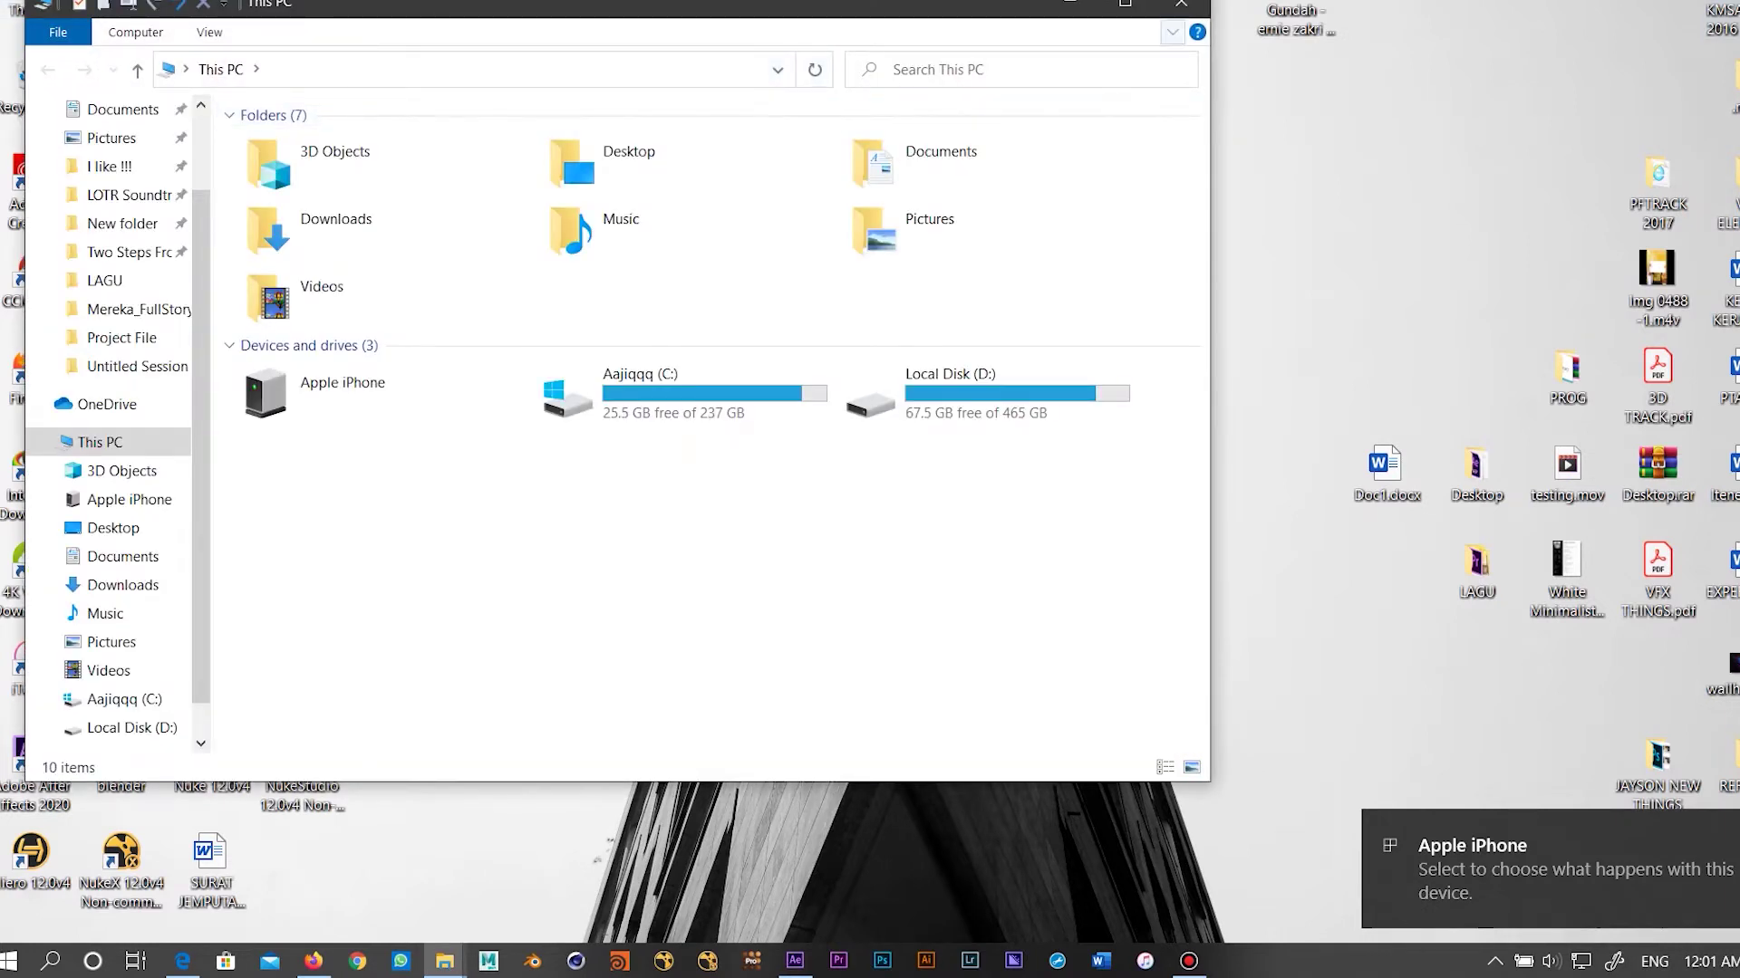
{"action": "left_click", "coordinate": [1124, 6]}
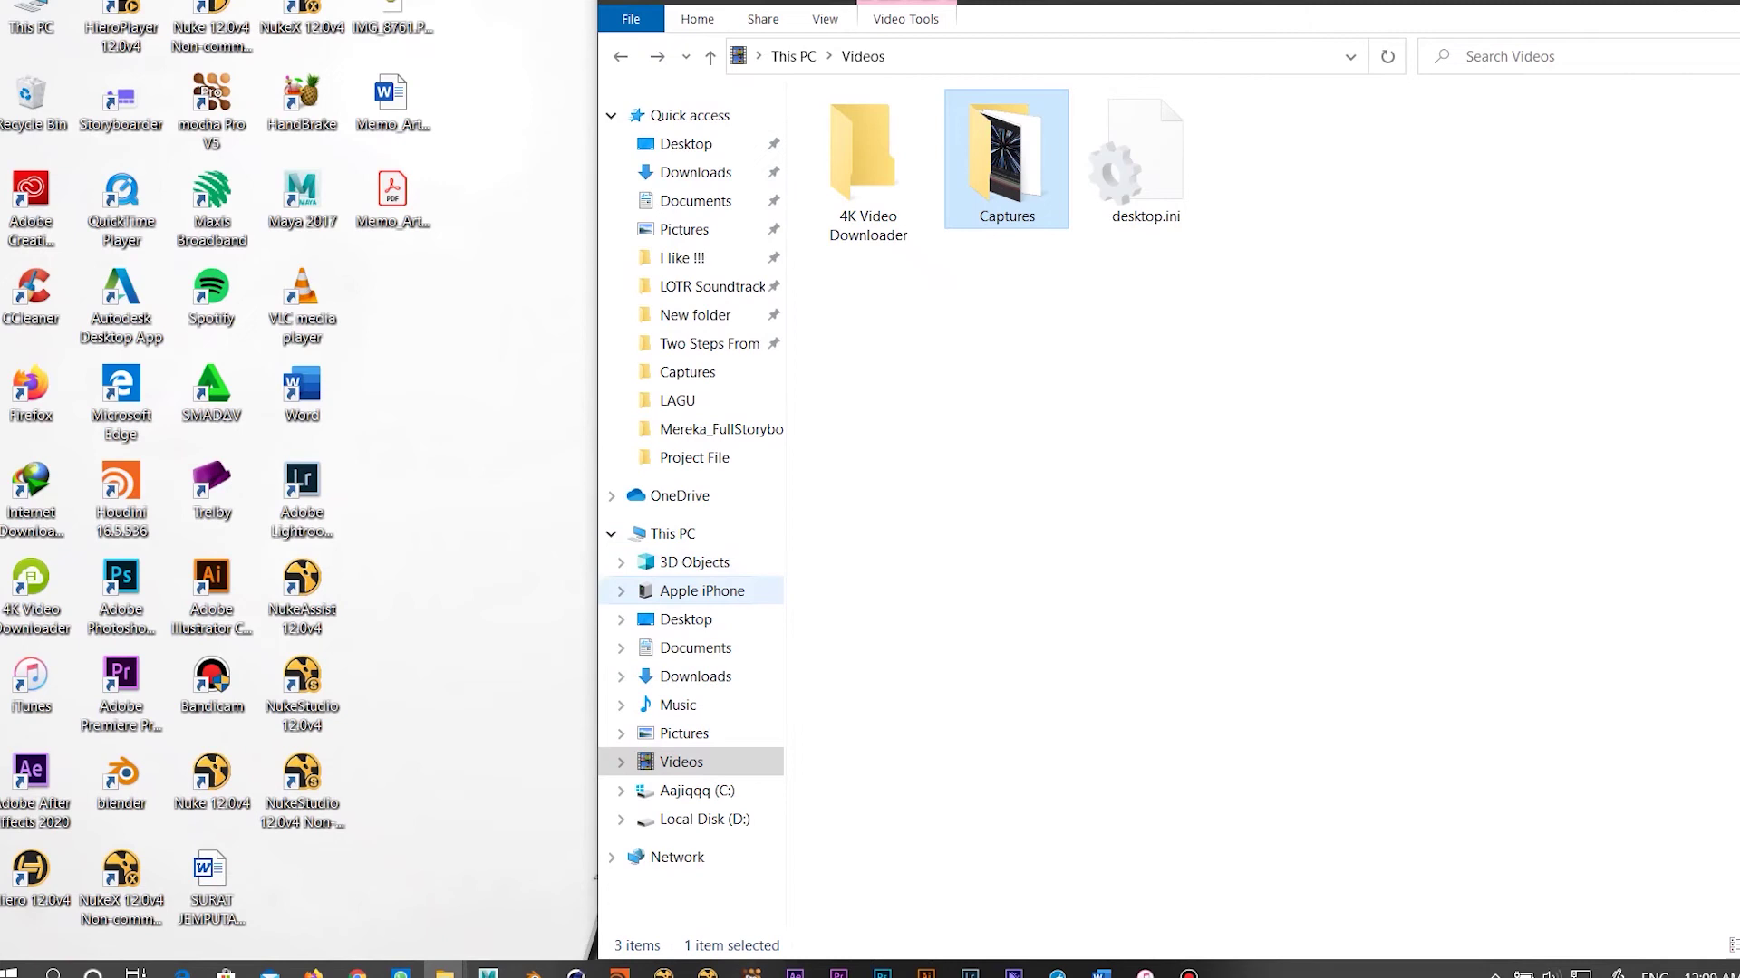
{"action": "left_click", "coordinate": [702, 590]}
{"action": "double_click", "coordinate": [897, 123]}
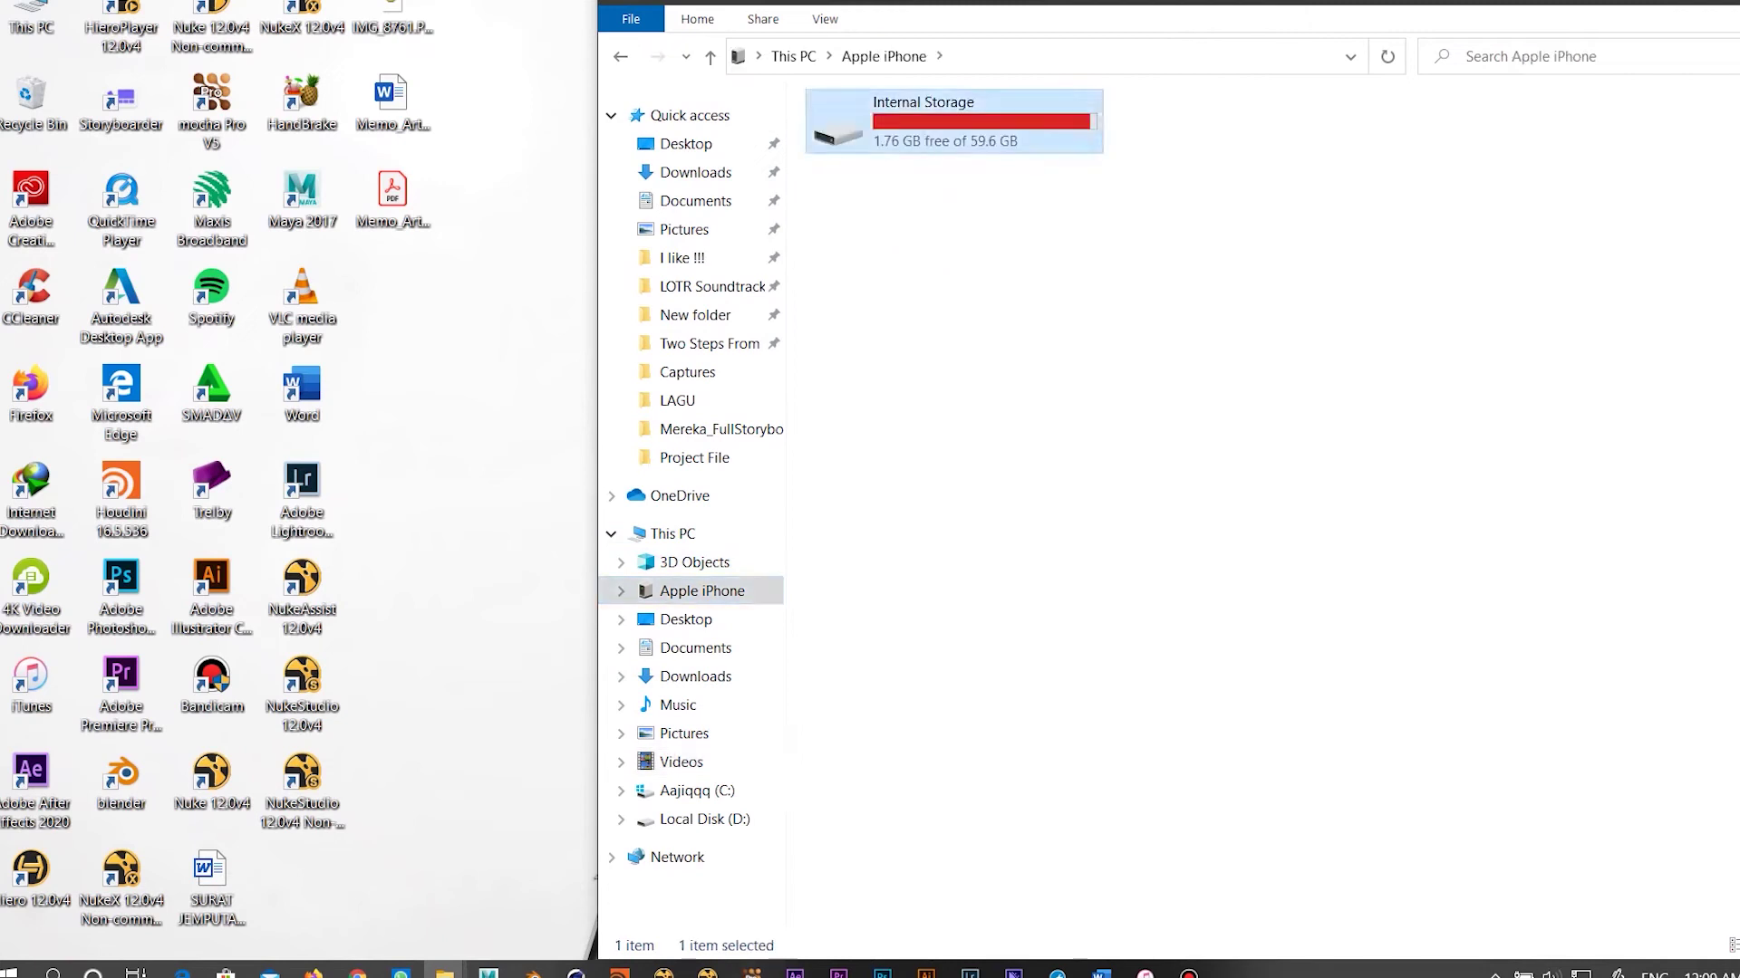
{"action": "double_click", "coordinate": [868, 172]}
{"action": "left_click", "coordinate": [1532, 188]}
{"action": "key", "text": "Return"}
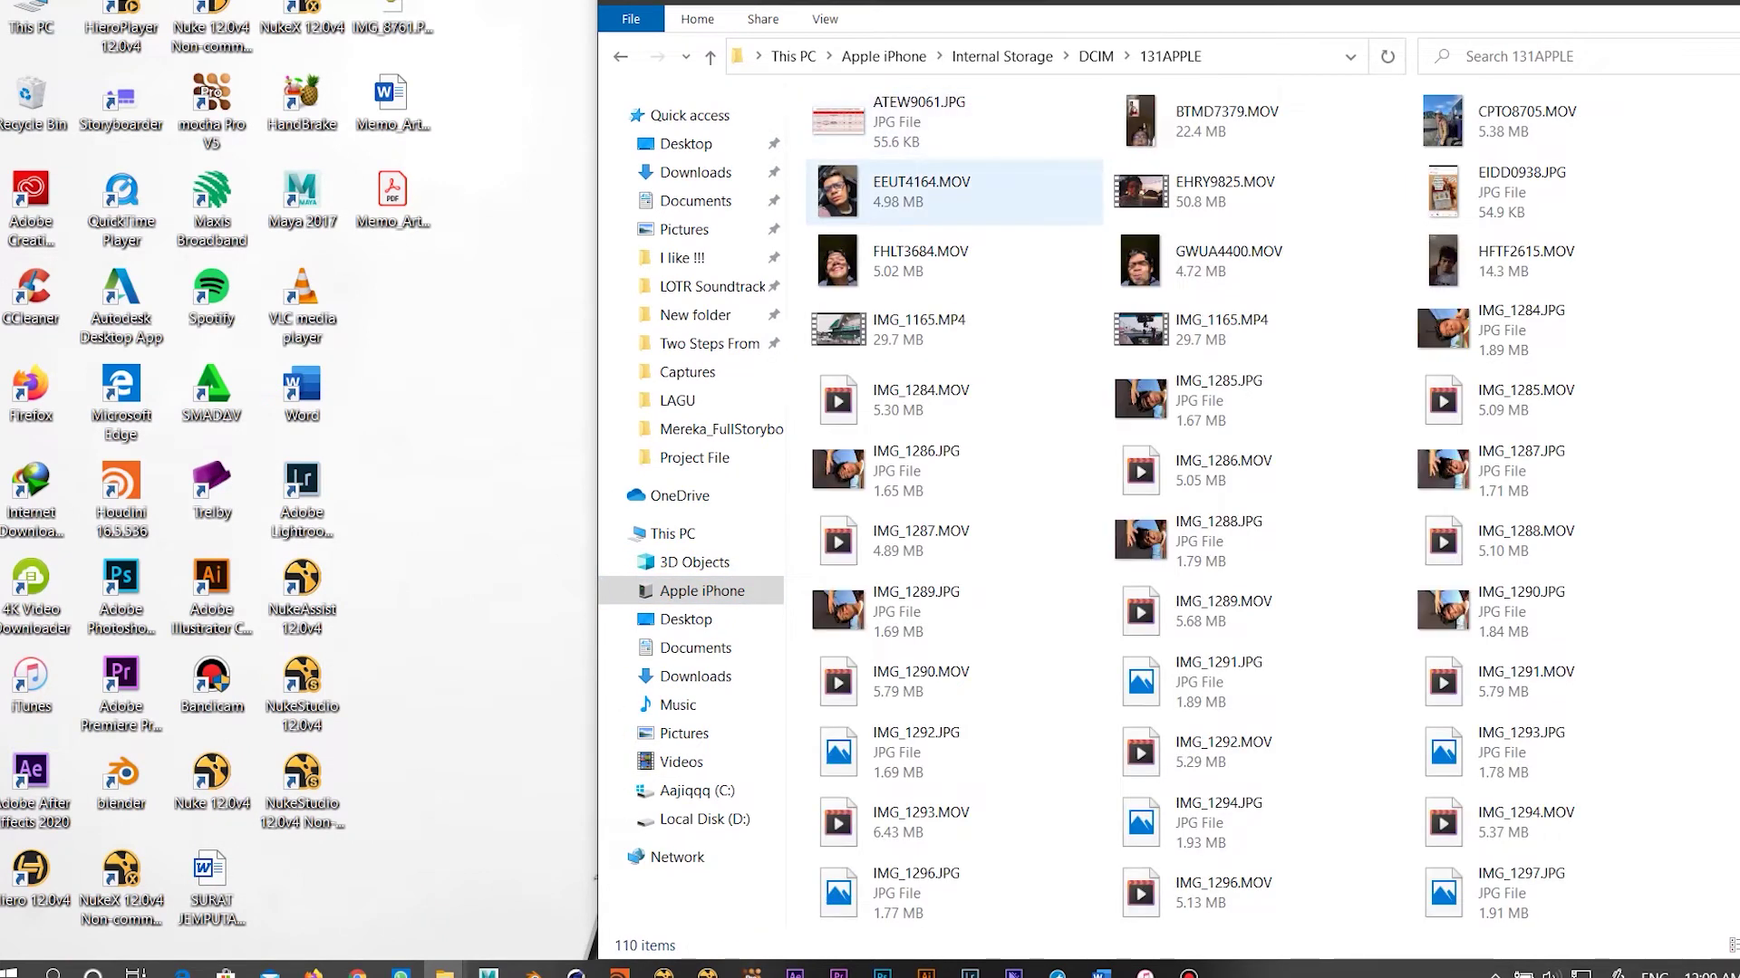
Step: Copy all files in the iPhone's 131APPLE folder
{"action": "key", "text": "ctrl+a"}
{"action": "right_click", "coordinate": [978, 124]}
{"action": "left_click", "coordinate": [1042, 313]}
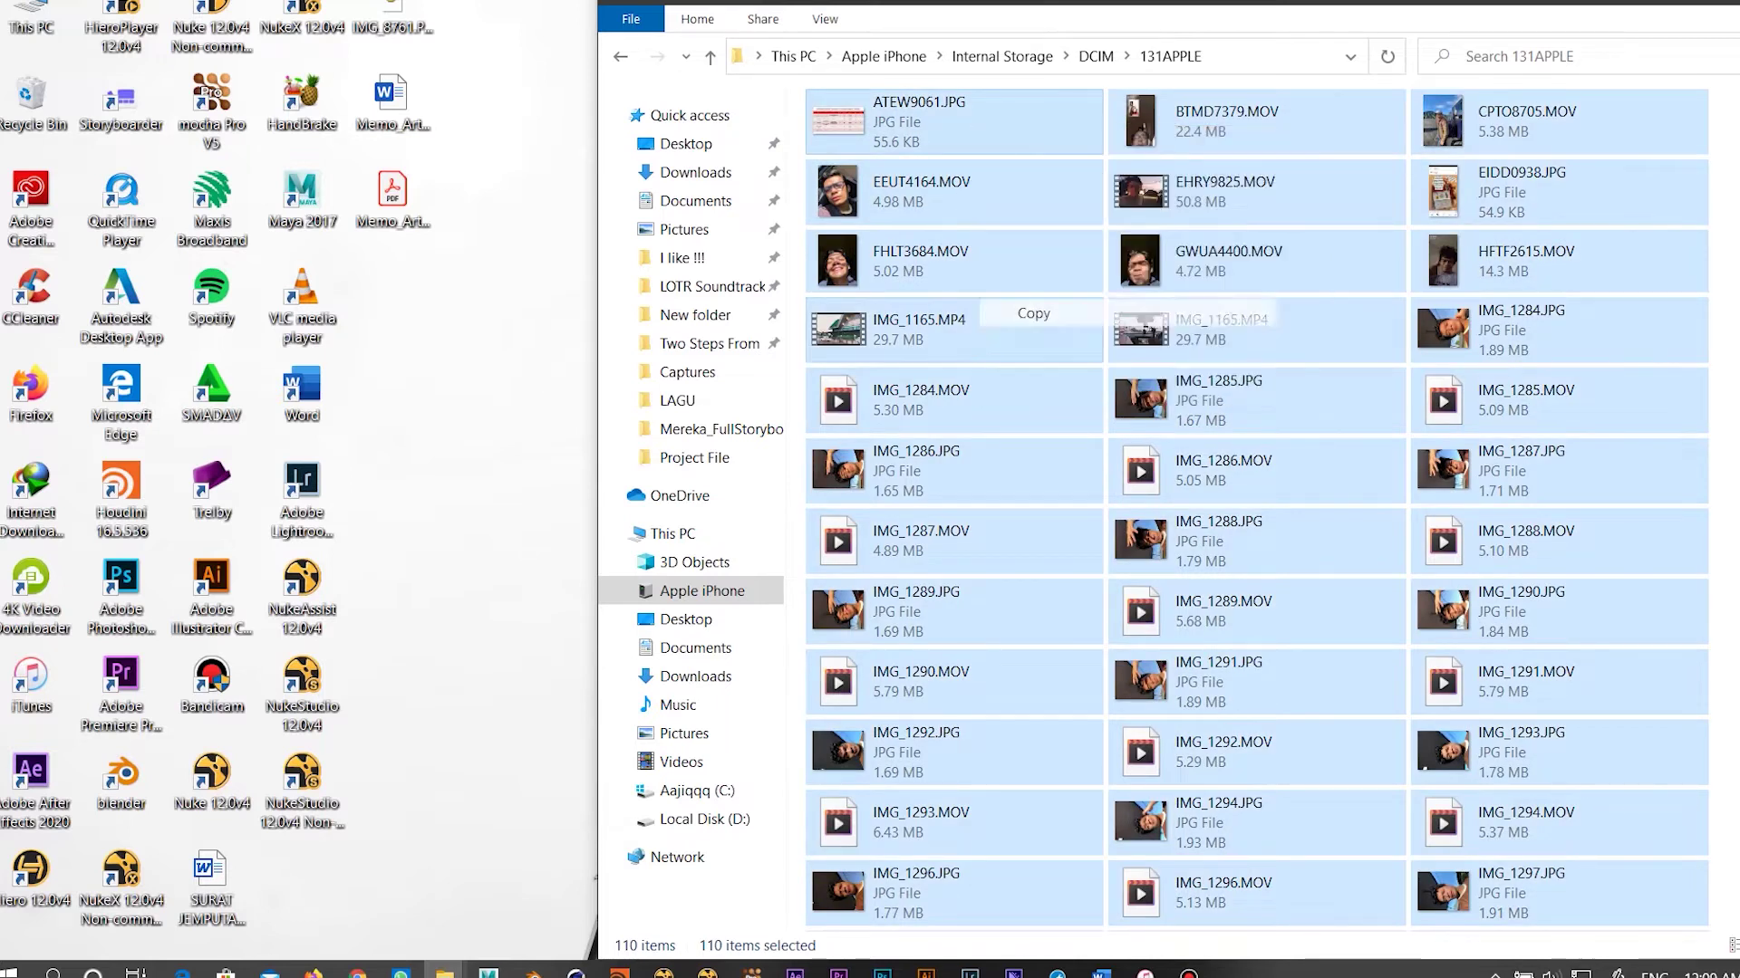
Step: Minimize the File Explorer window and create a folder on the desktop, keeping the default name New folder
{"action": "left_click", "coordinate": [1643, 3]}
{"action": "right_click", "coordinate": [686, 324]}
{"action": "mouse_move", "coordinate": [752, 582]}
{"action": "left_click", "coordinate": [1044, 593]}
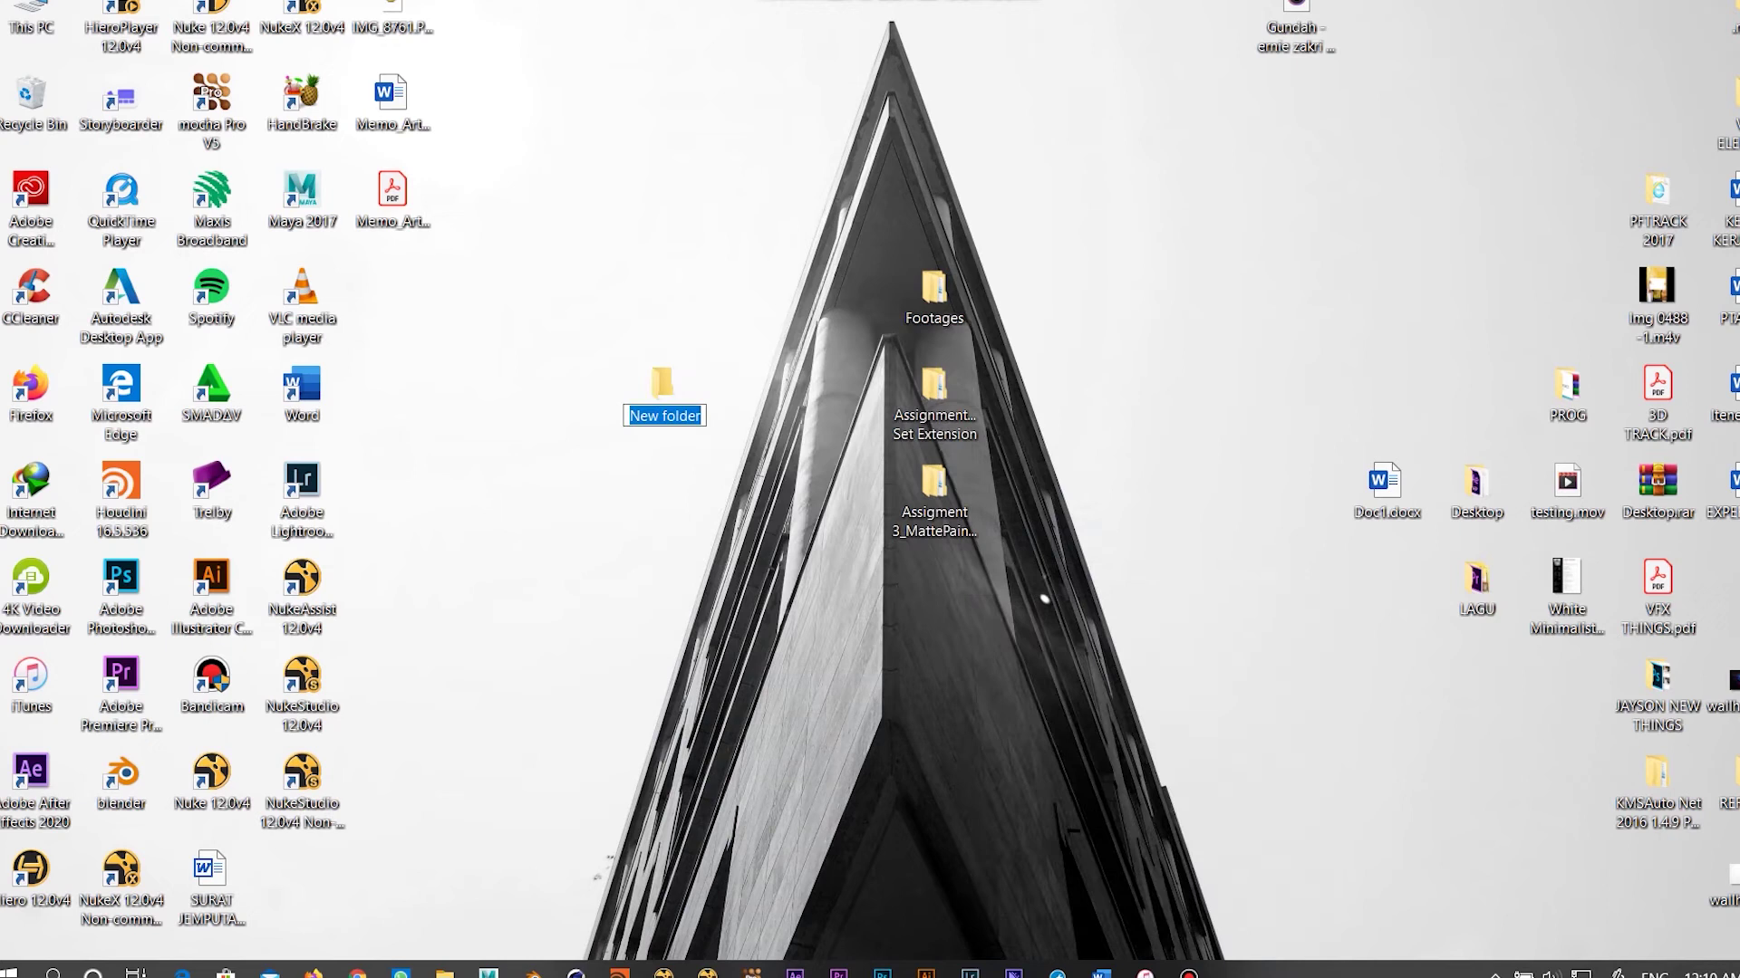
{"action": "key", "text": "Return"}
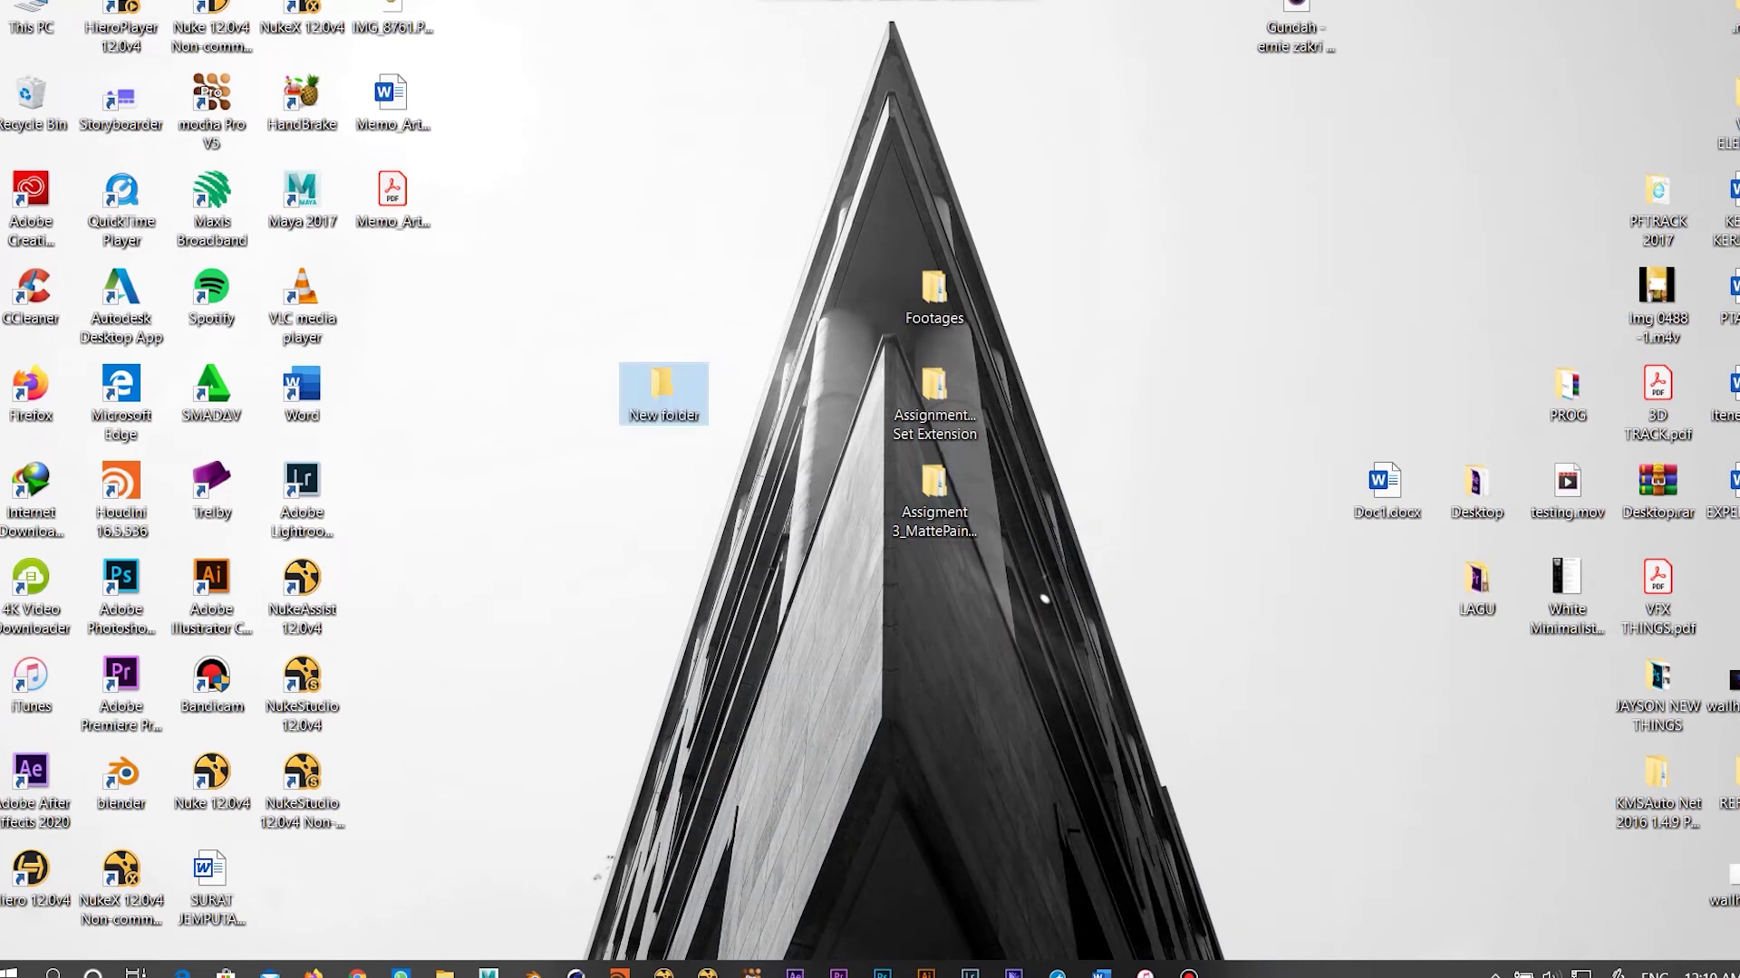
Step: Paste the copied iPhone files into New folder on the desktop
{"action": "double_click", "coordinate": [663, 390]}
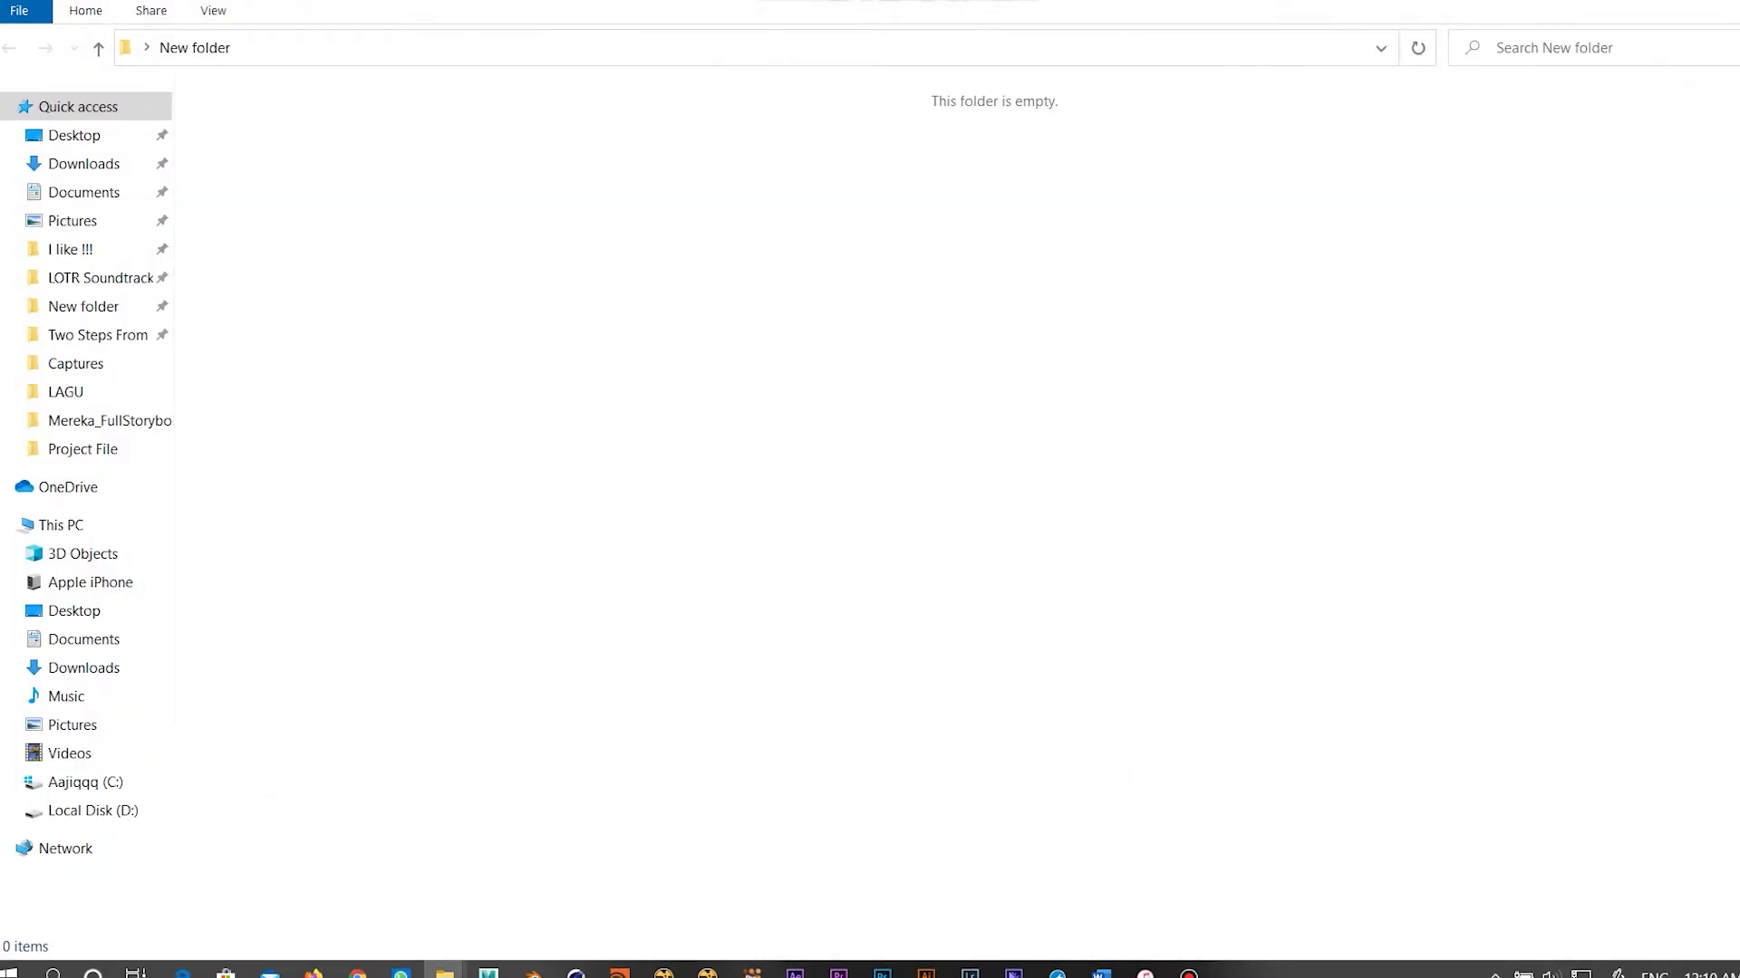
{"action": "right_click", "coordinate": [722, 329]}
{"action": "left_click", "coordinate": [777, 496]}
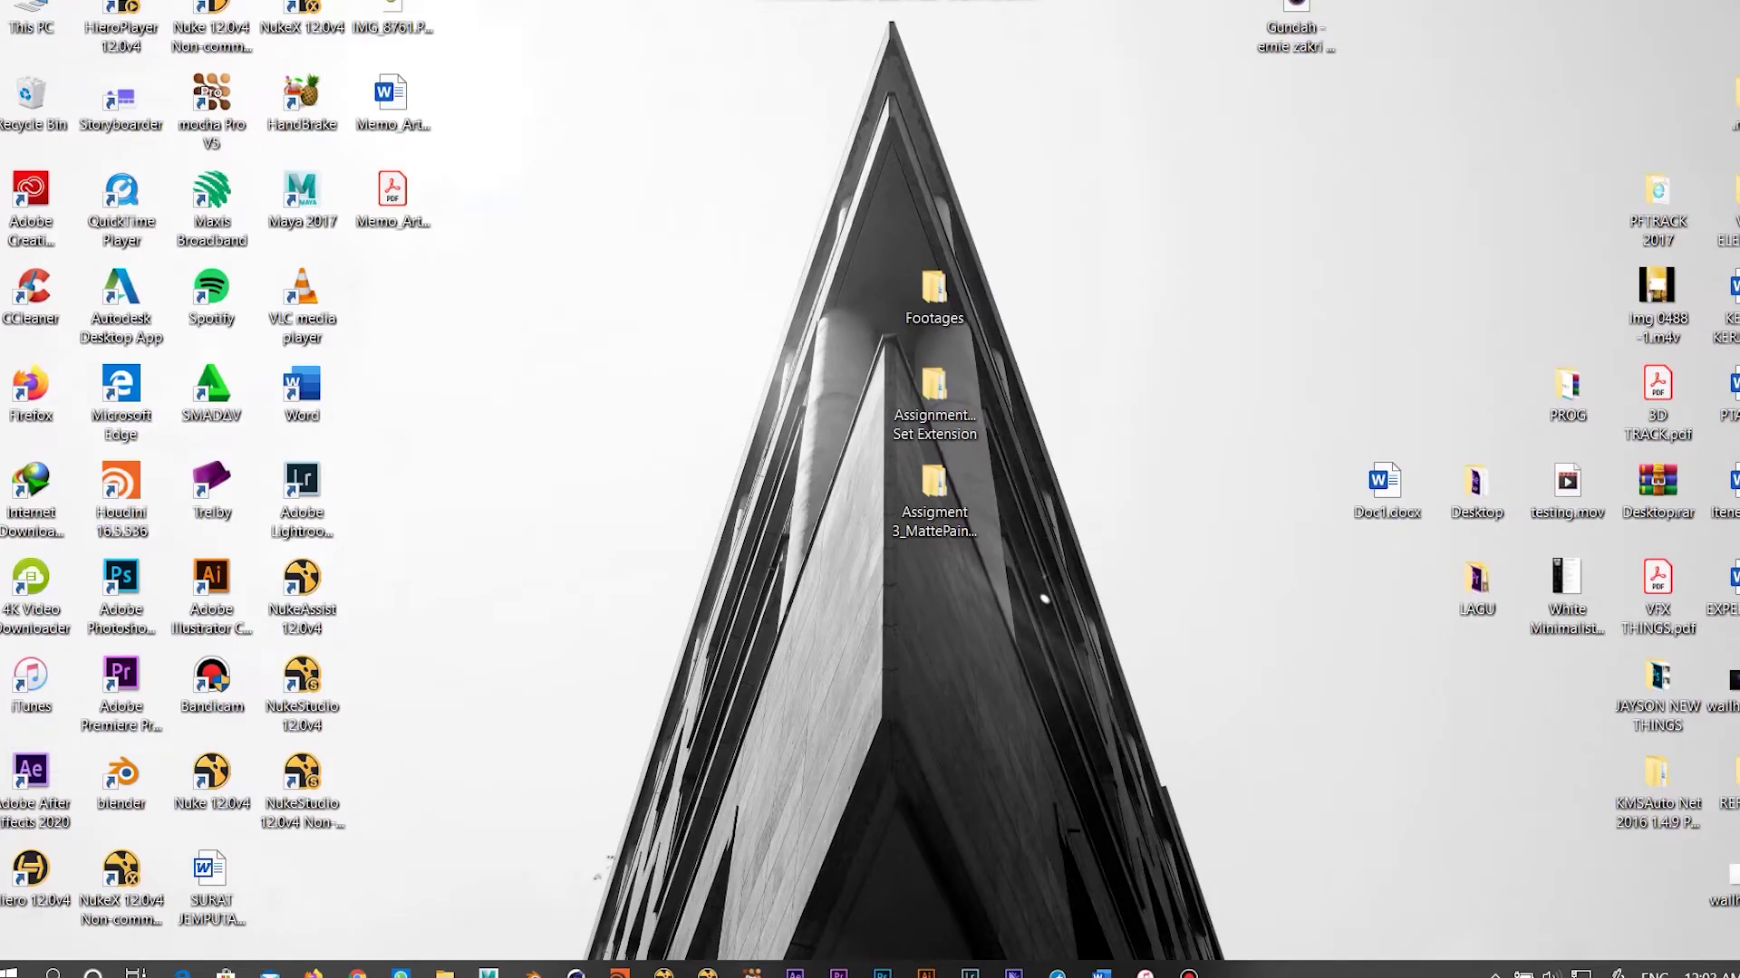
Step: Switch to Firefox and view Apple's iTunes download page for Windows
{"action": "left_click", "coordinate": [313, 971]}
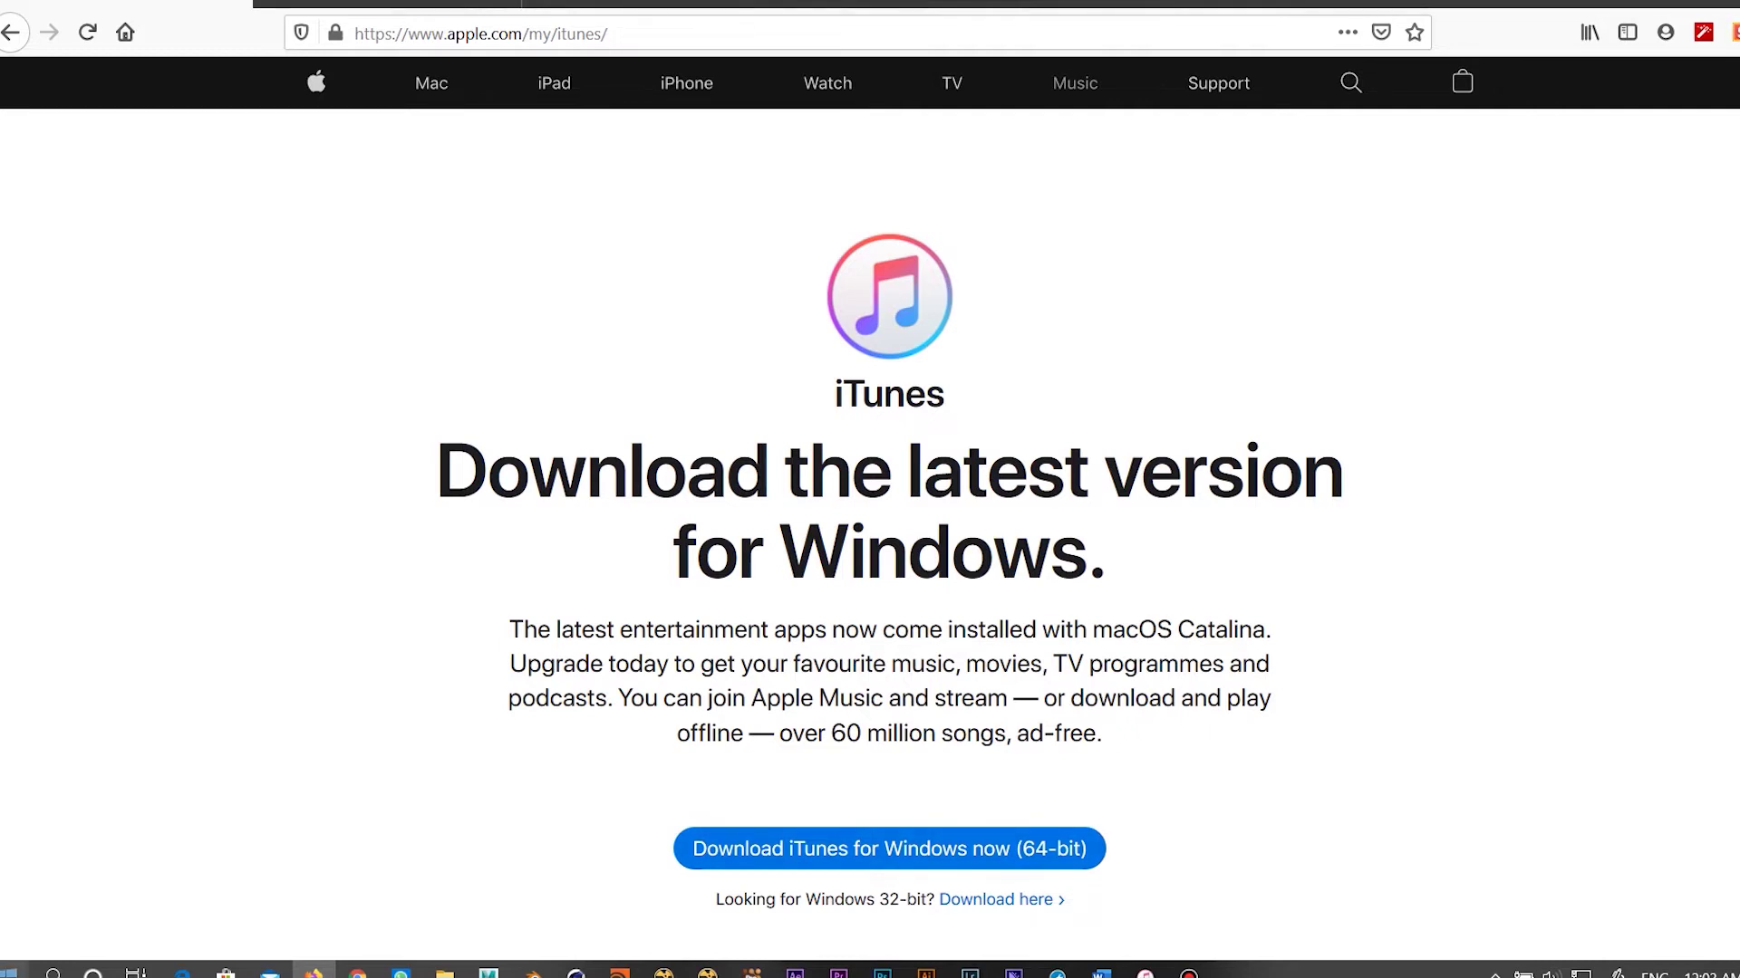
{"action": "left_click", "coordinate": [53, 974]}
{"action": "key", "text": "super"}
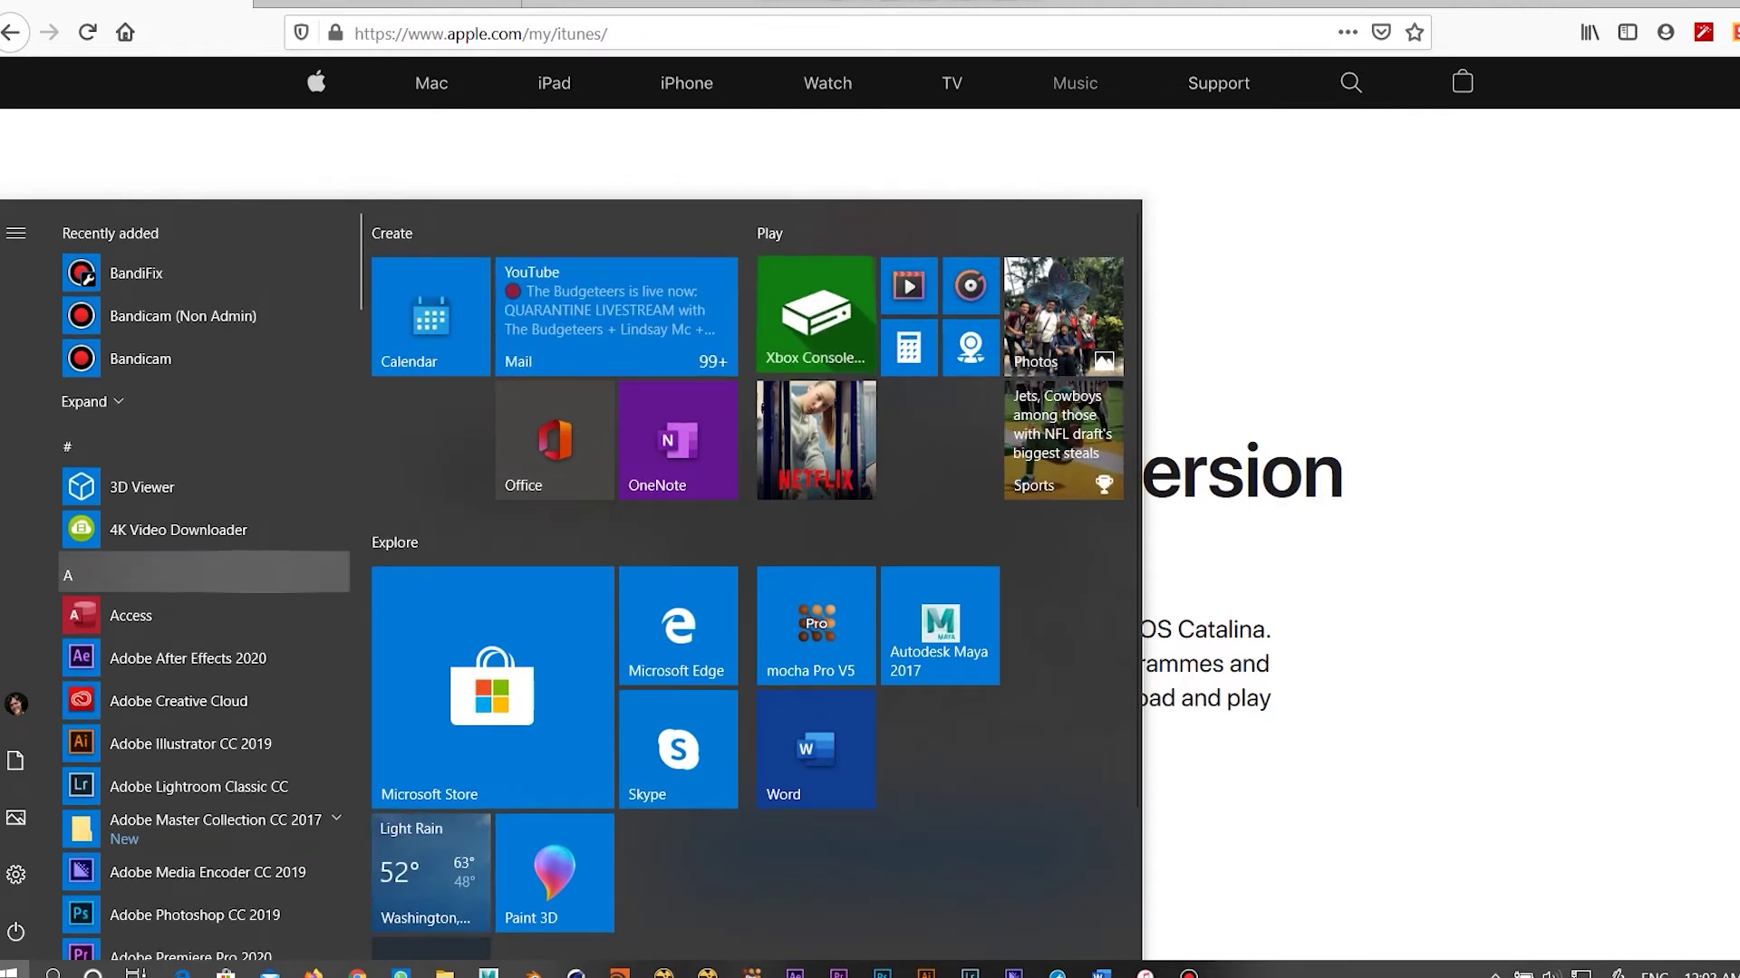
{"action": "right_click", "coordinate": [409, 664]}
{"action": "left_click", "coordinate": [901, 609]}
{"action": "key", "text": "Escape"}
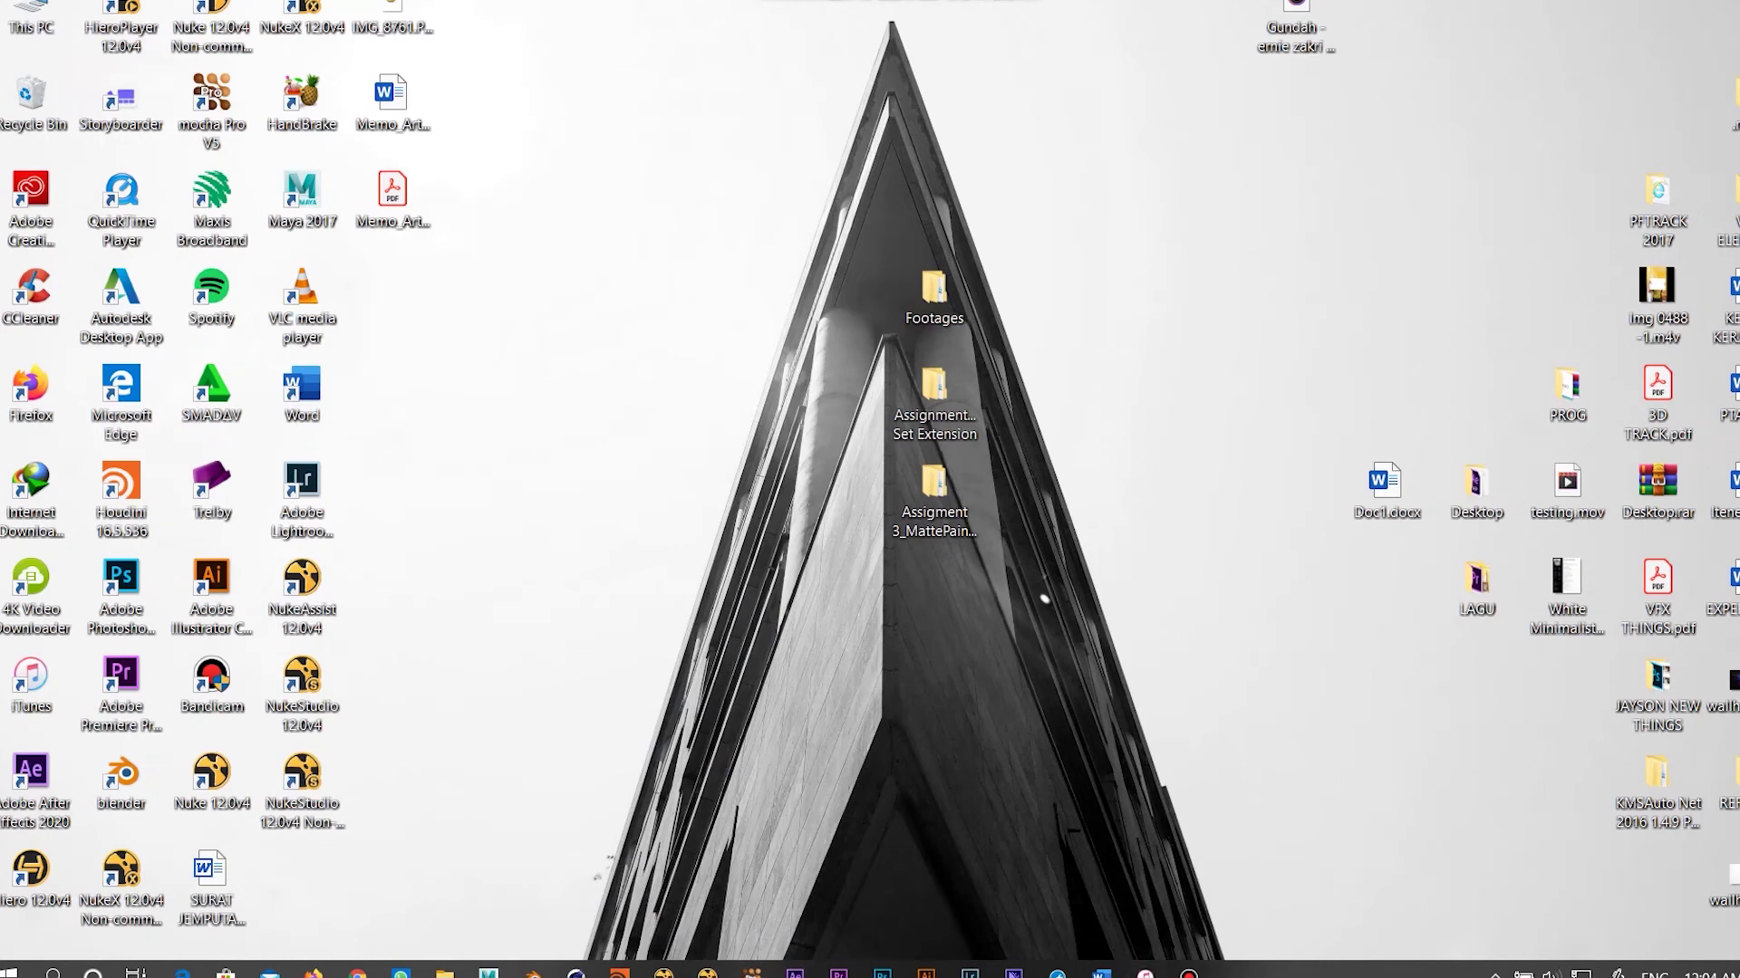
Step: Switch to iTunes, retry the connection to the locked iPhone and dismiss the new-version offer
{"action": "left_click", "coordinate": [1145, 971]}
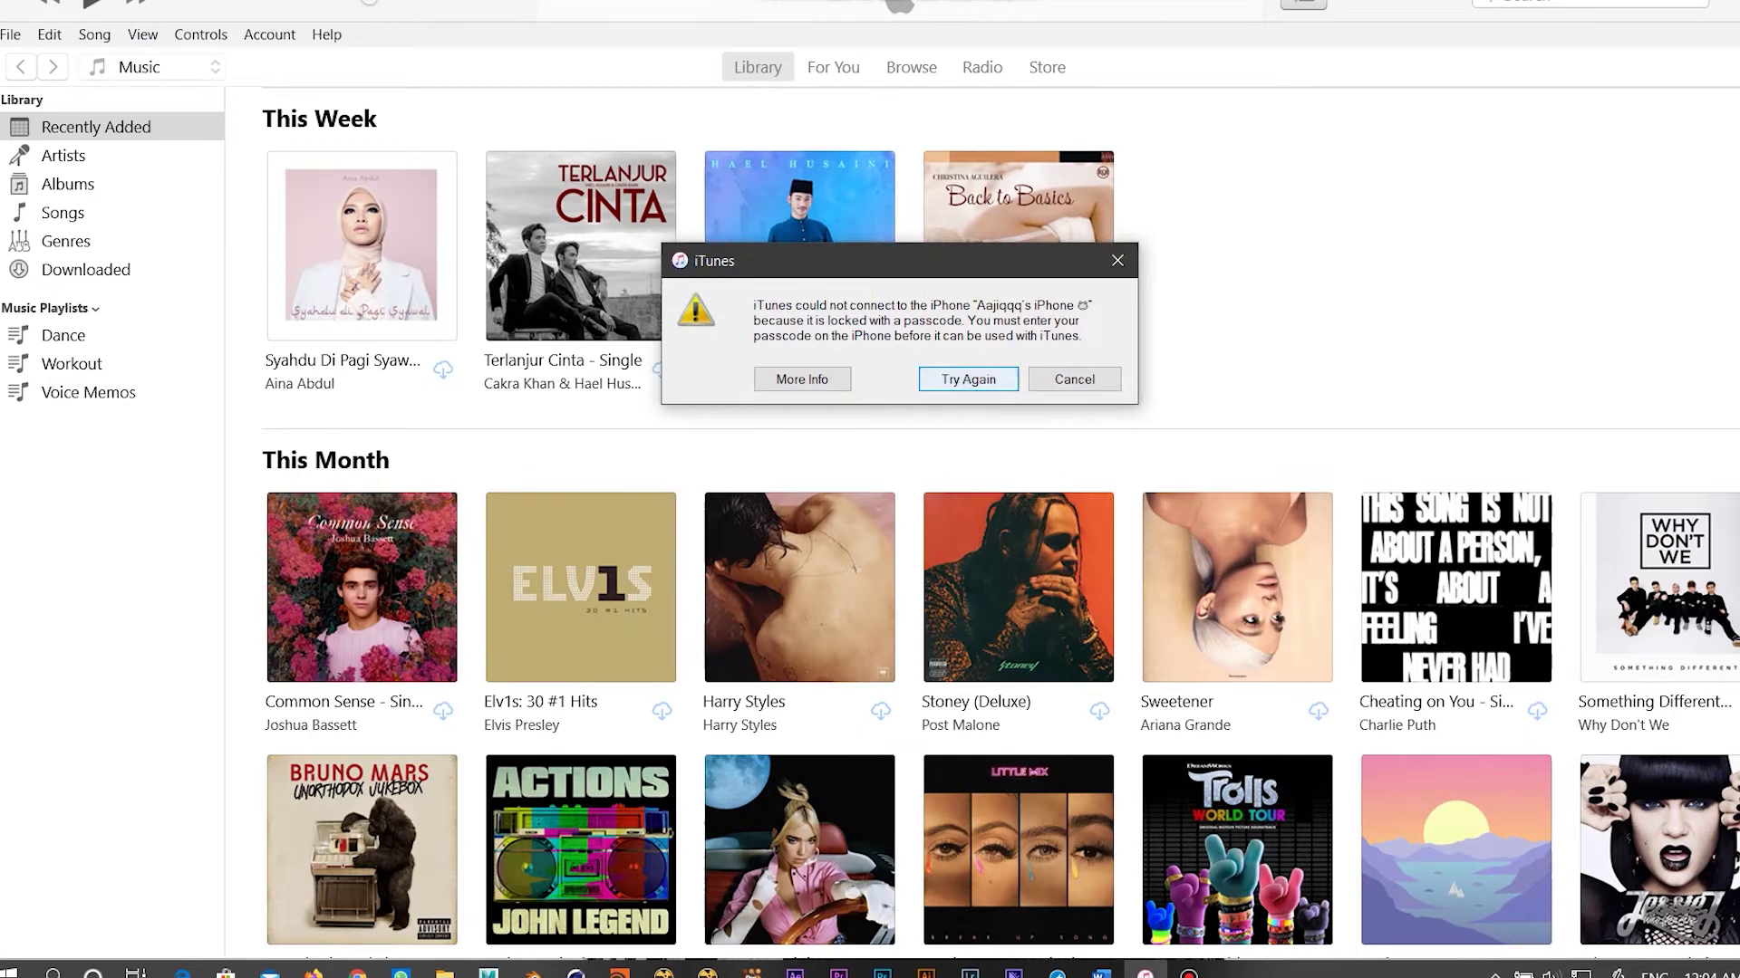
{"action": "left_click", "coordinate": [968, 379]}
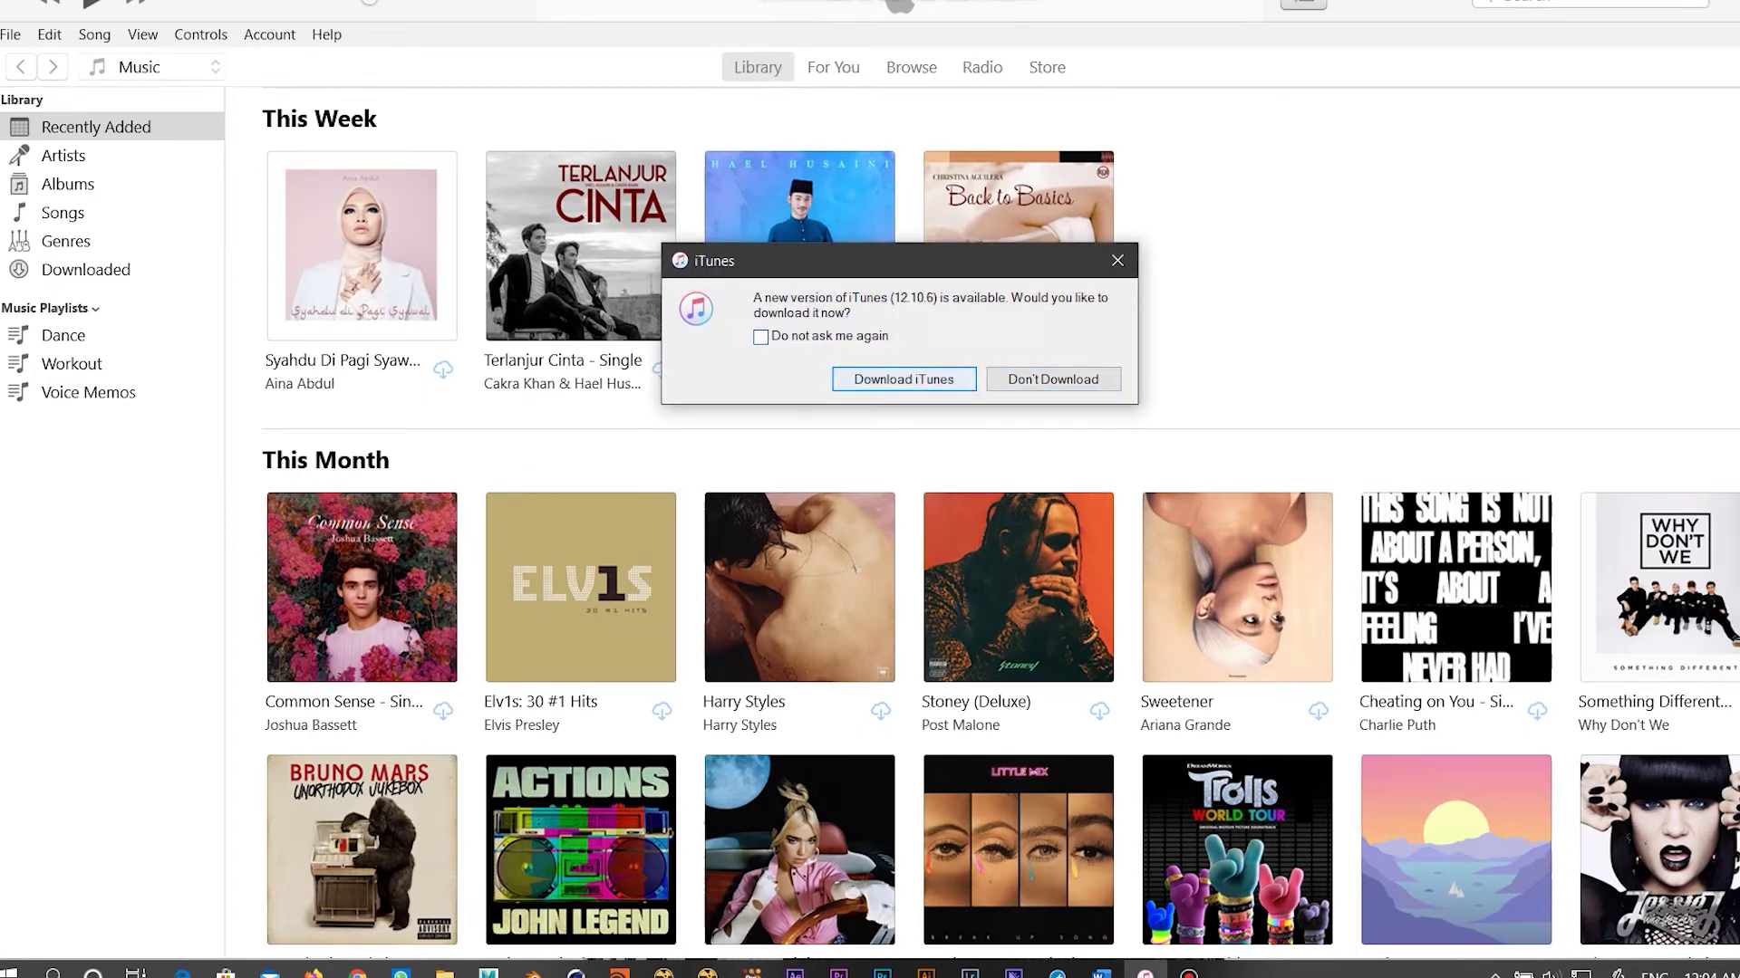
{"action": "left_click", "coordinate": [1117, 261]}
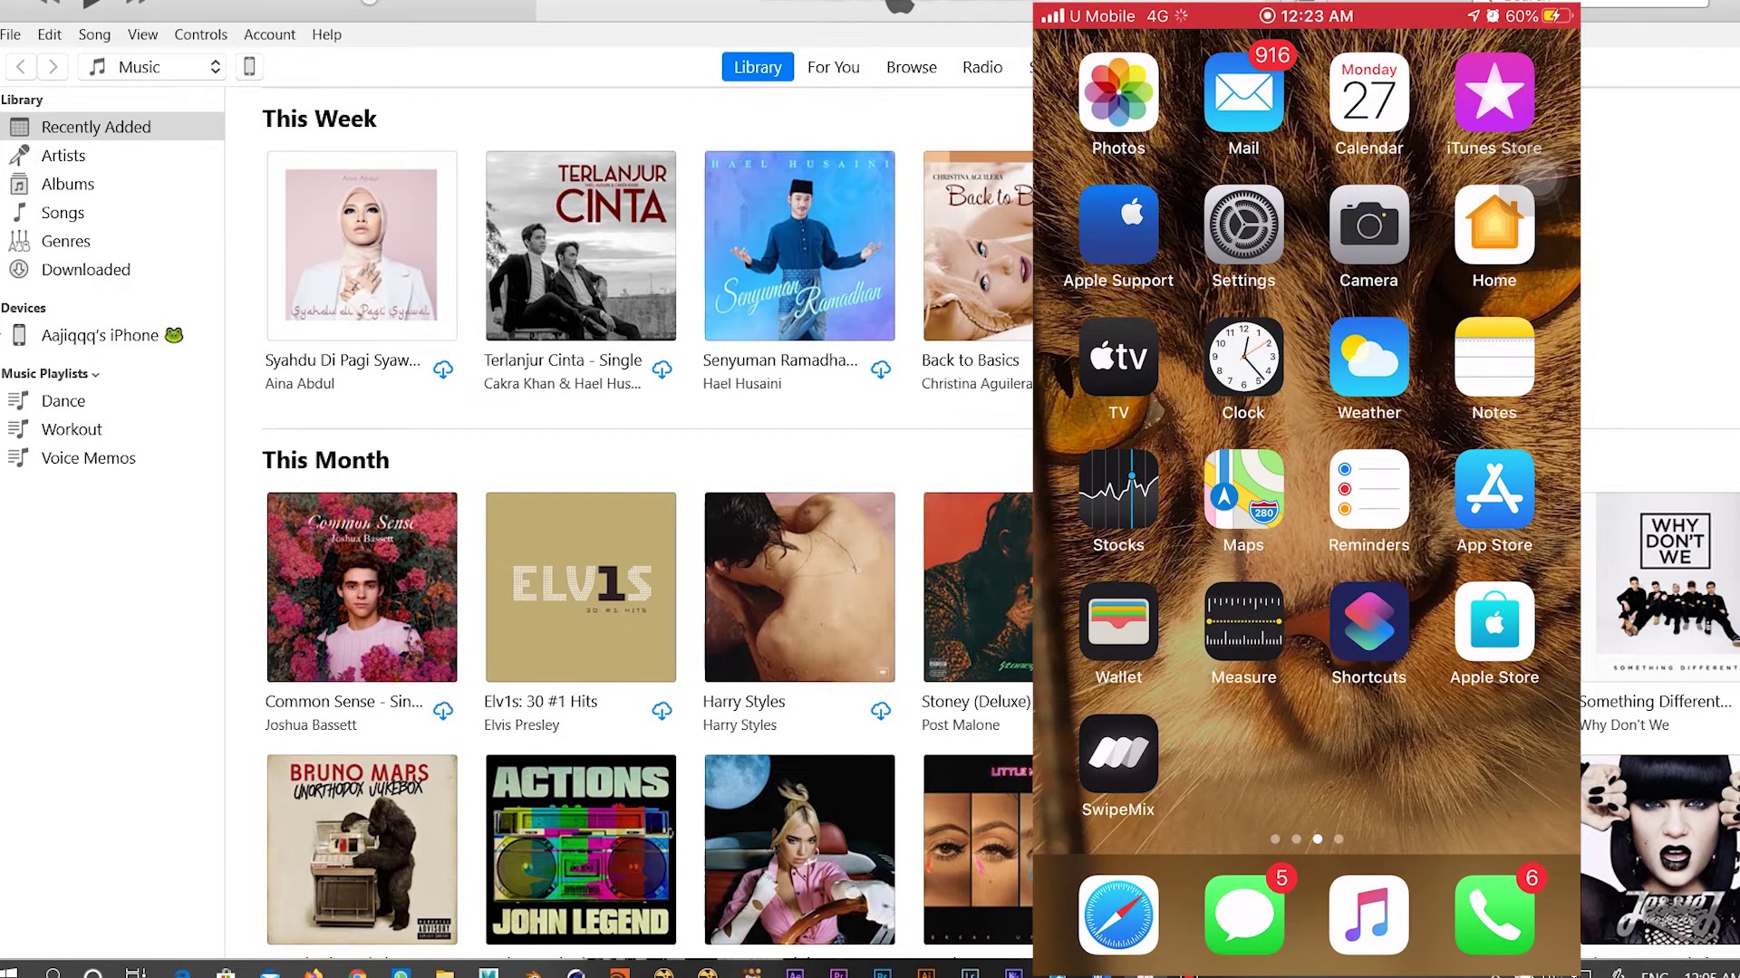
Step: Open the File Sharing settings of the connected iPhone
{"action": "left_click", "coordinate": [249, 67]}
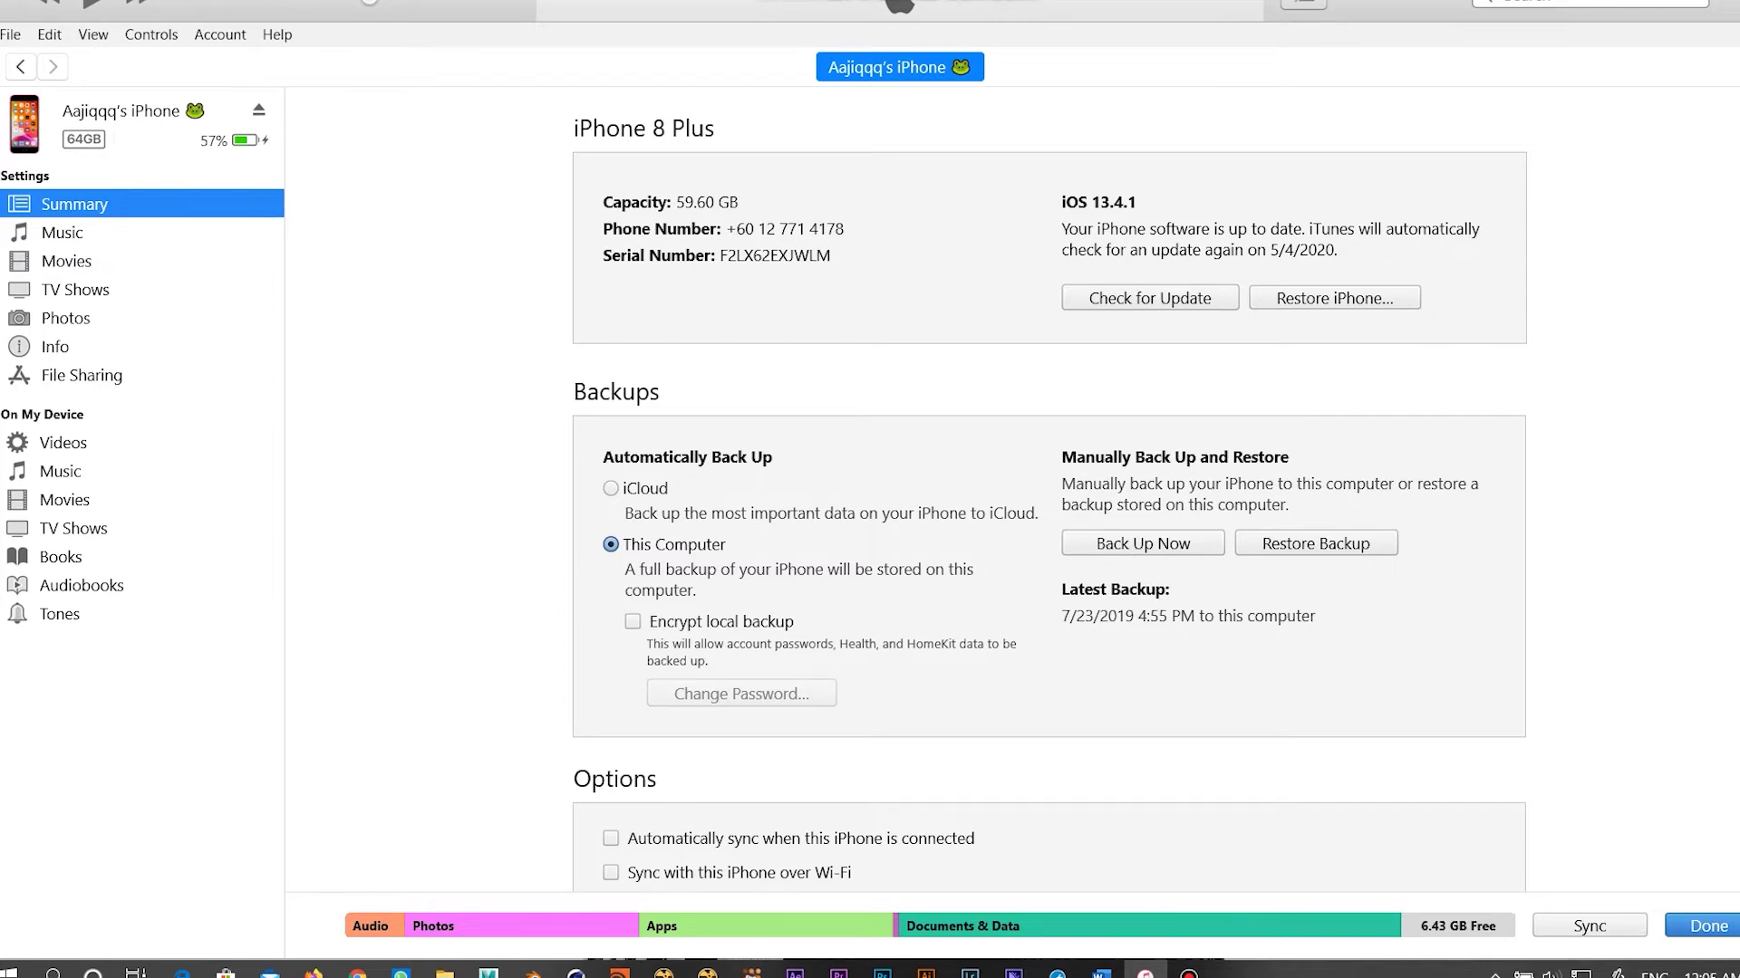
{"action": "left_click", "coordinate": [82, 375]}
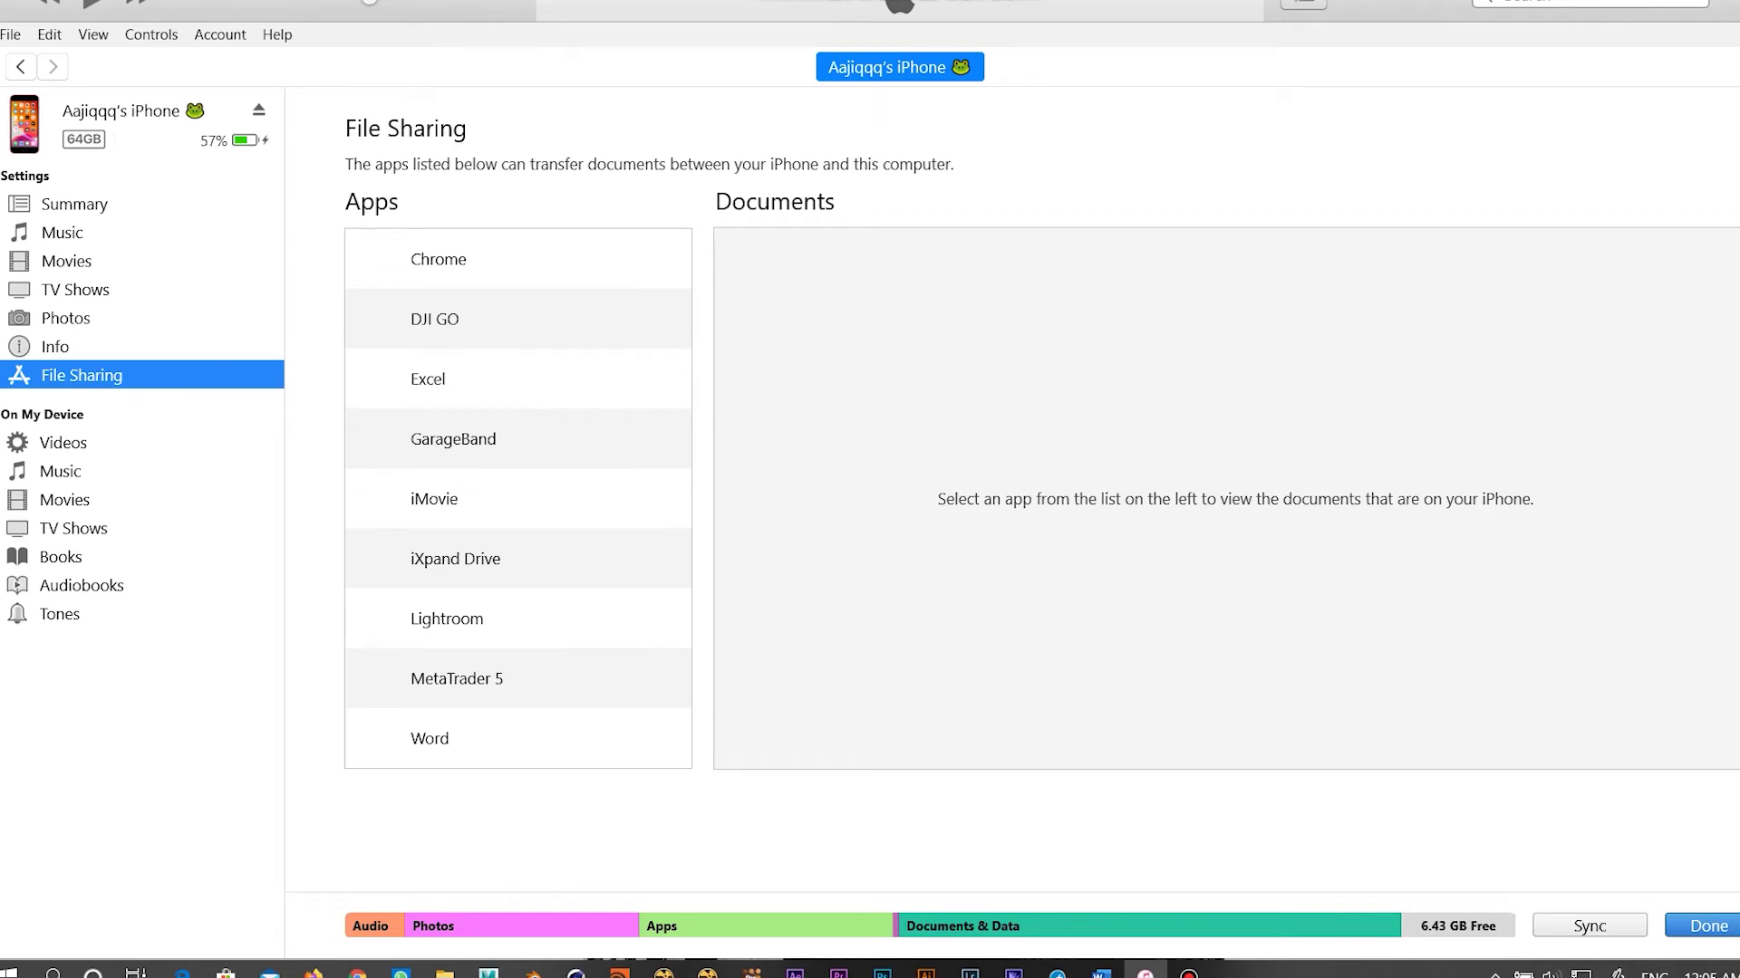
Step: Look through the shared documents of Chrome, iMovie, DJI GO and Word, ending on GarageBand's document list
{"action": "left_click", "coordinate": [439, 259]}
{"action": "left_click", "coordinate": [434, 499]}
{"action": "left_click", "coordinate": [438, 259]}
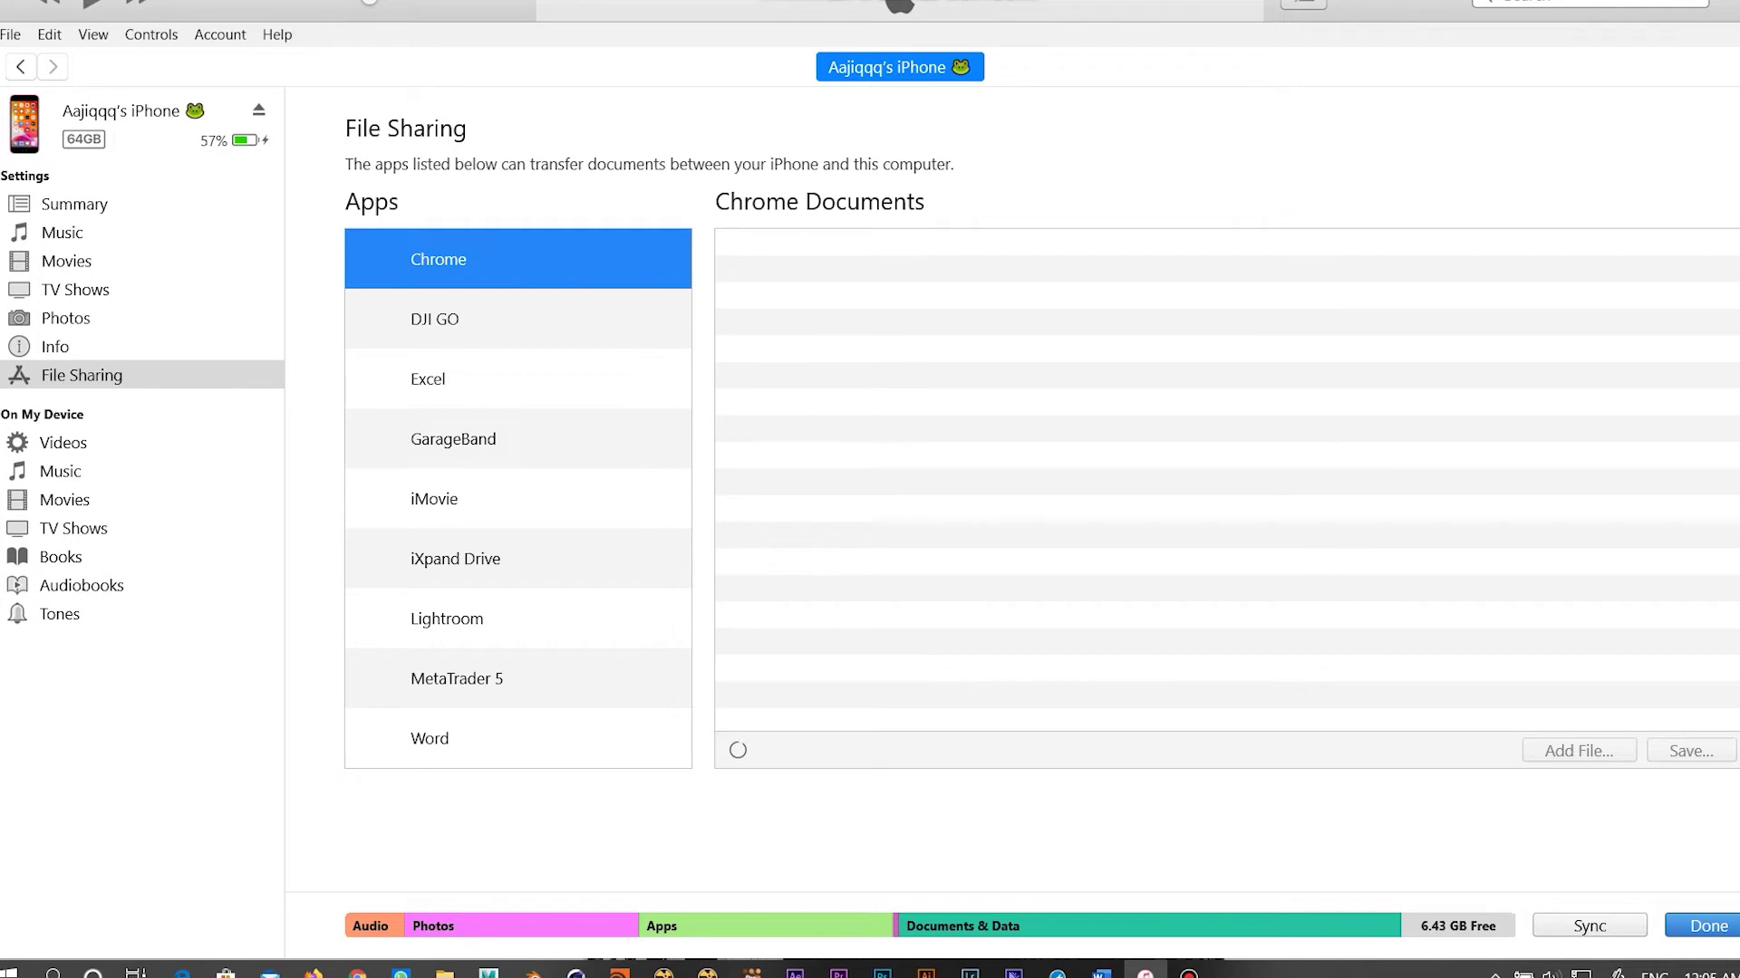
{"action": "left_click", "coordinate": [453, 439]}
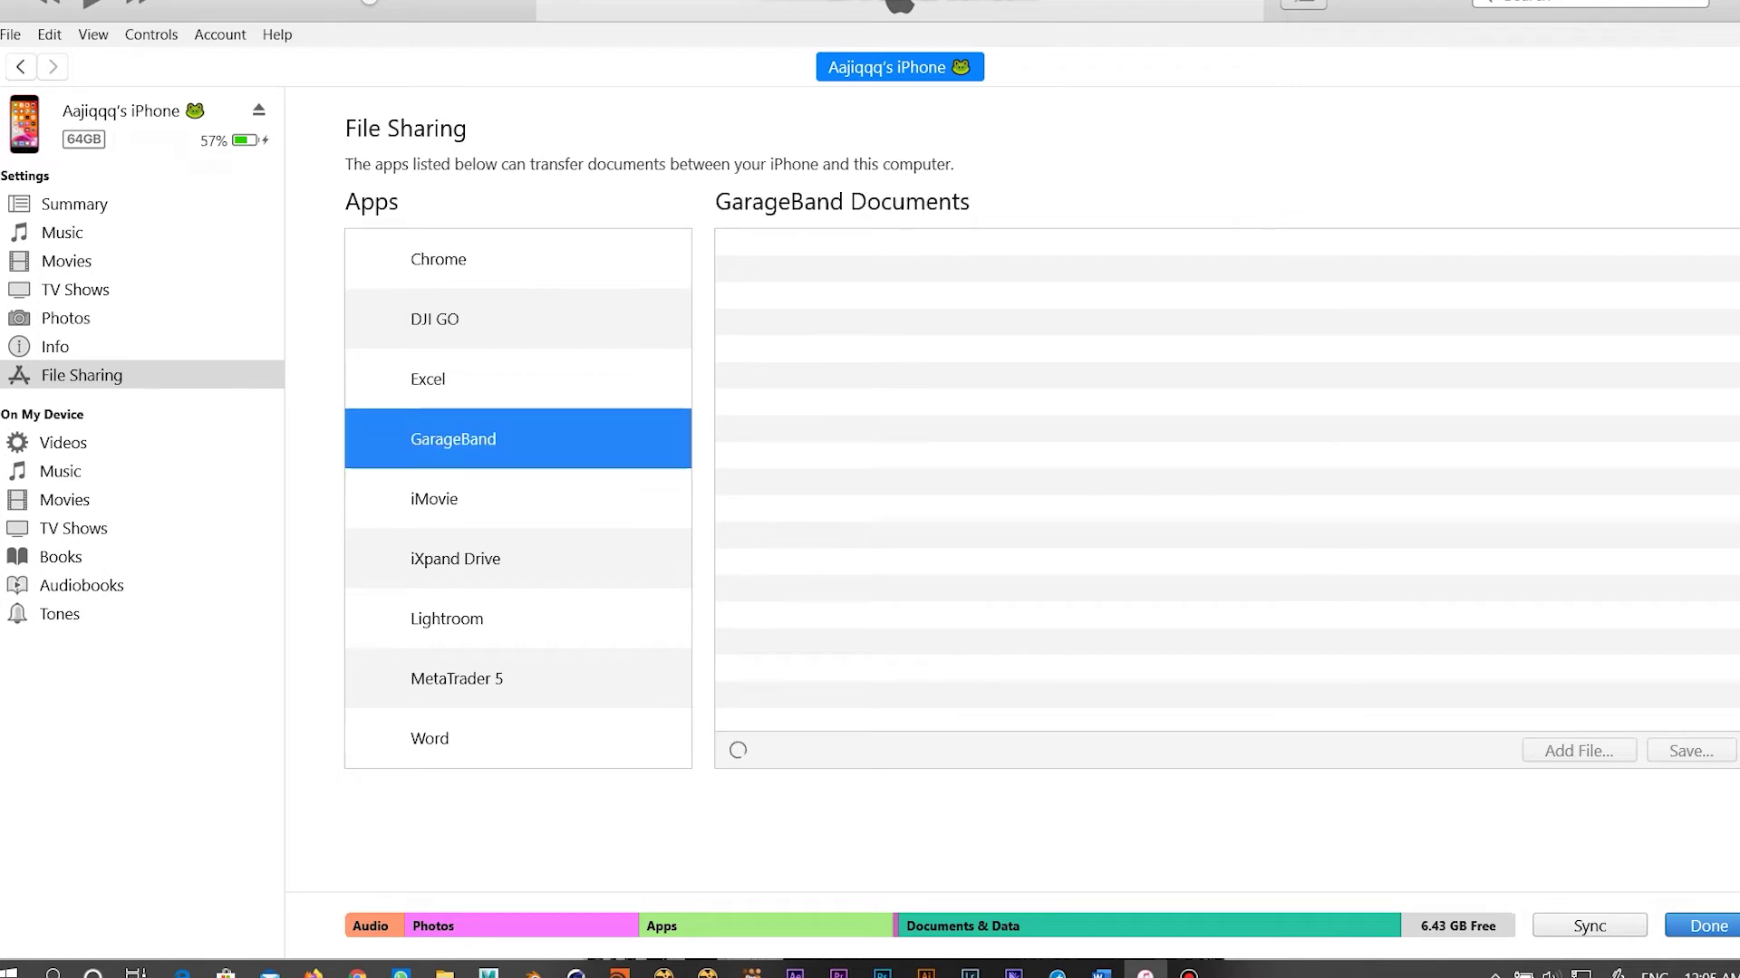
{"action": "left_click", "coordinate": [435, 319]}
{"action": "left_click", "coordinate": [429, 738]}
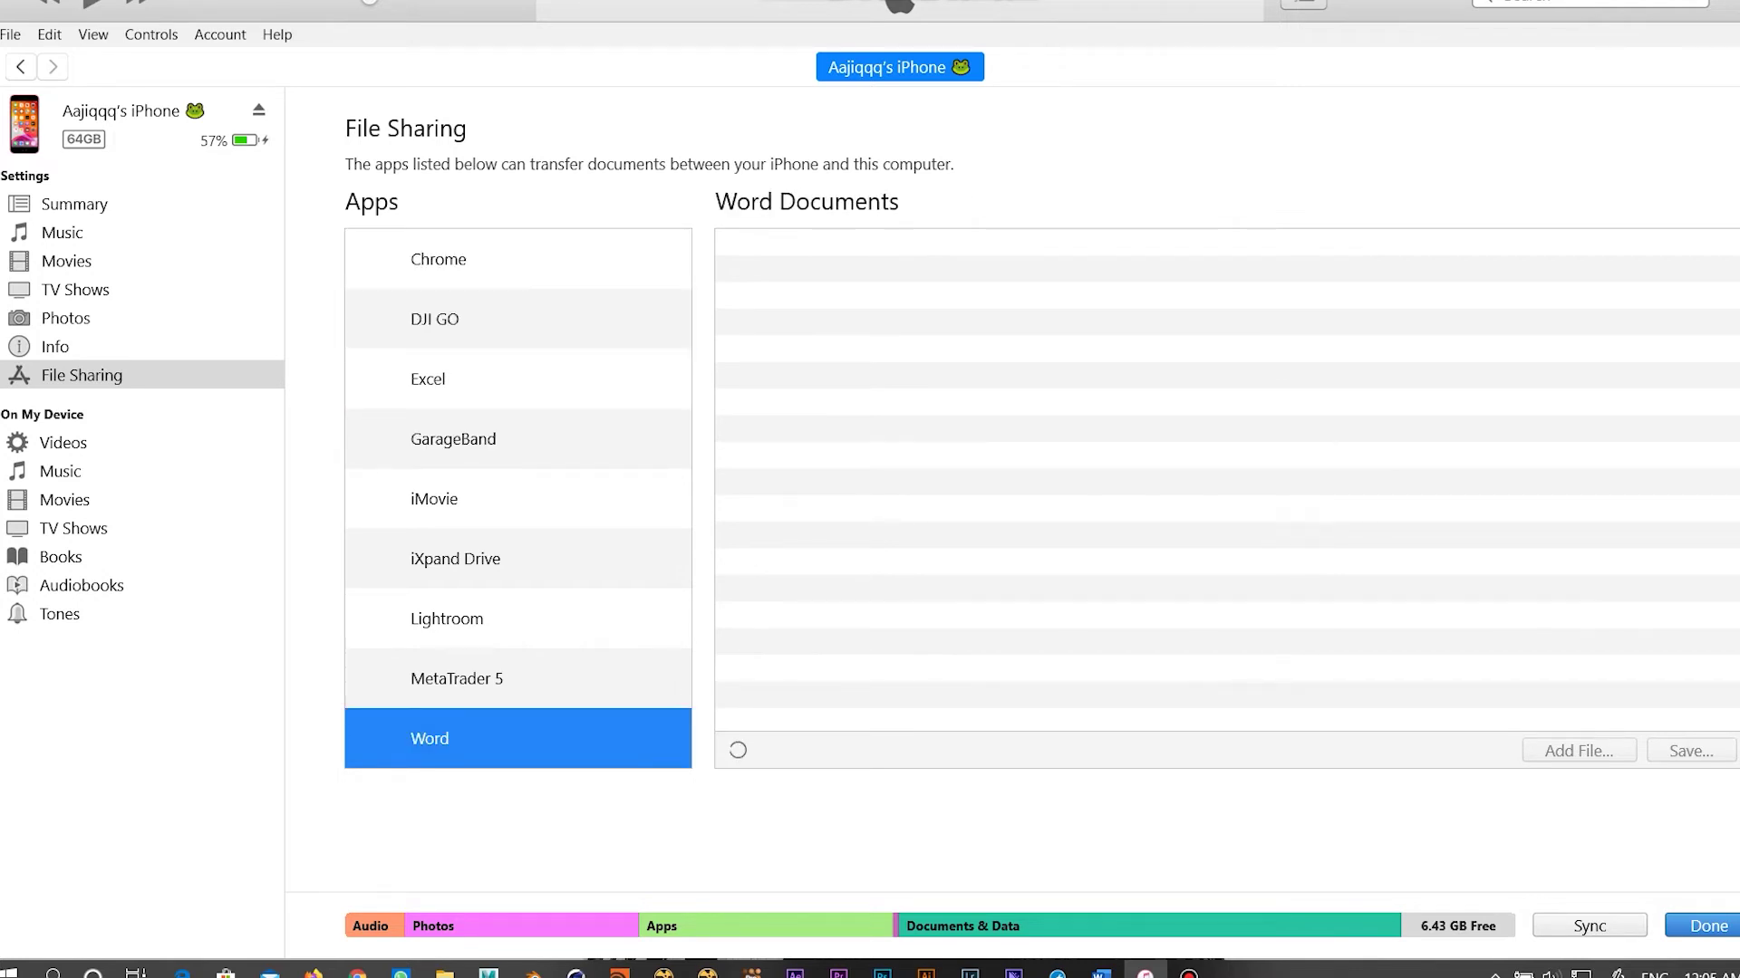
{"action": "left_click", "coordinate": [453, 440]}
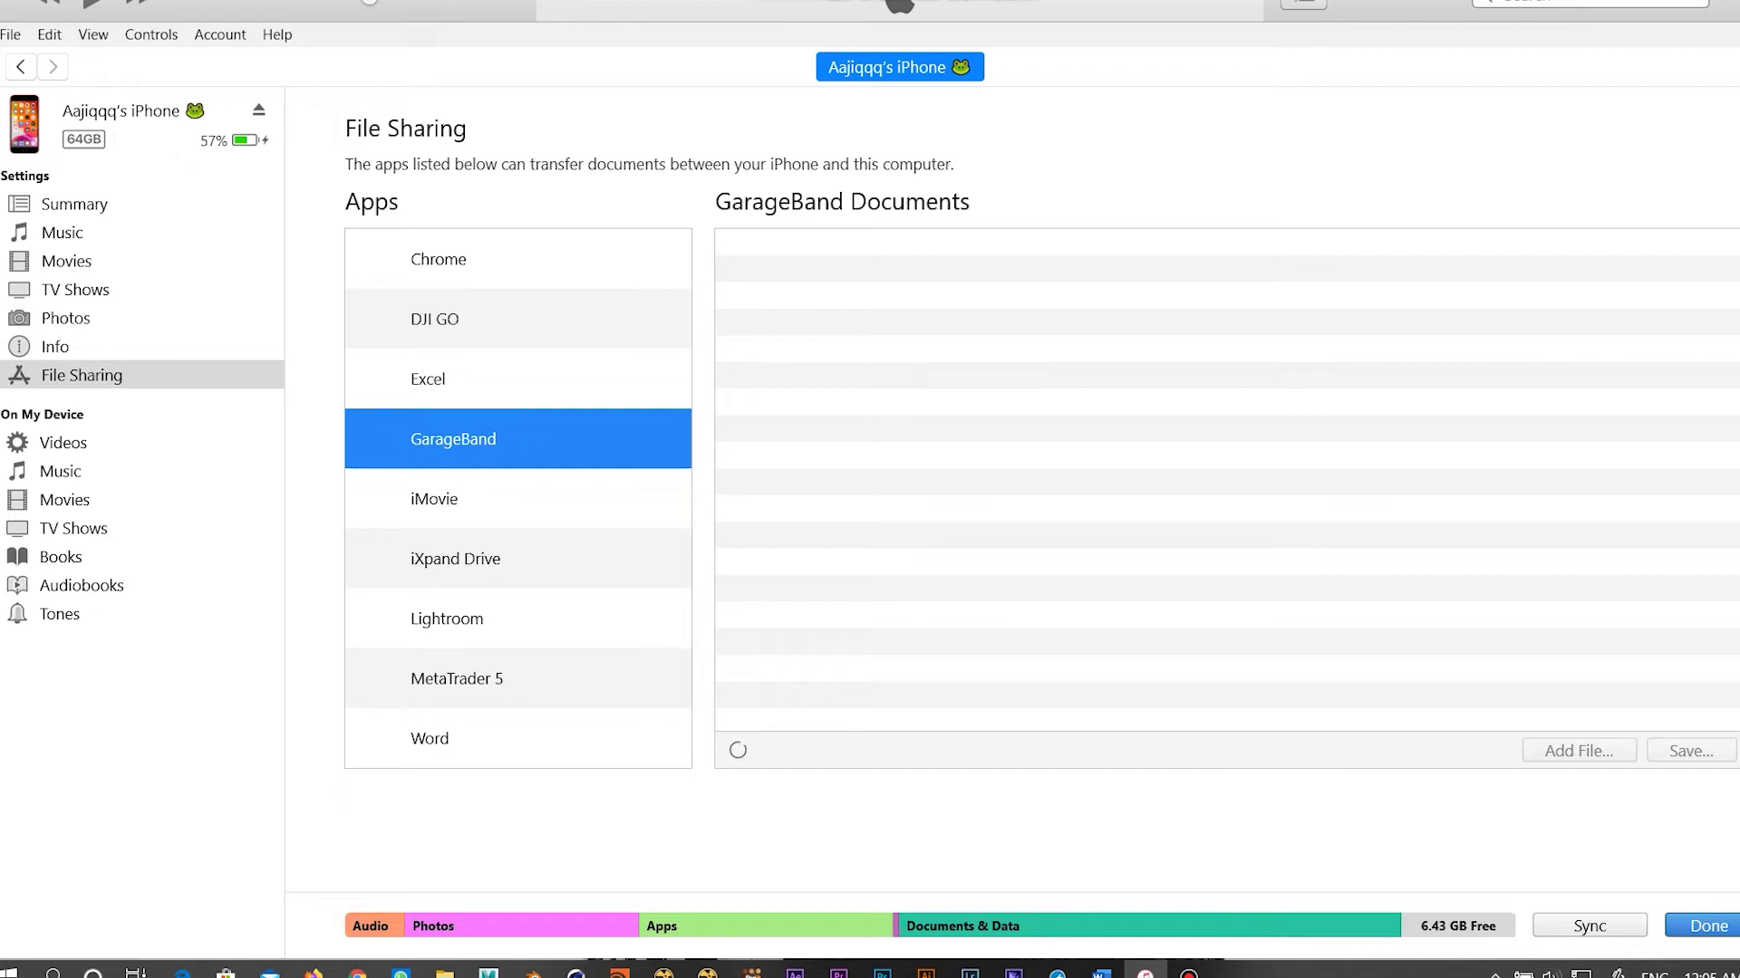
Step: Look through the shared documents of Excel and Chrome and the iPhone's Photos settings, ending on GarageBand's document list
{"action": "left_click", "coordinate": [517, 379]}
{"action": "left_click", "coordinate": [517, 259]}
{"action": "left_click", "coordinate": [517, 439]}
{"action": "left_click", "coordinate": [66, 318]}
{"action": "left_click", "coordinate": [81, 375]}
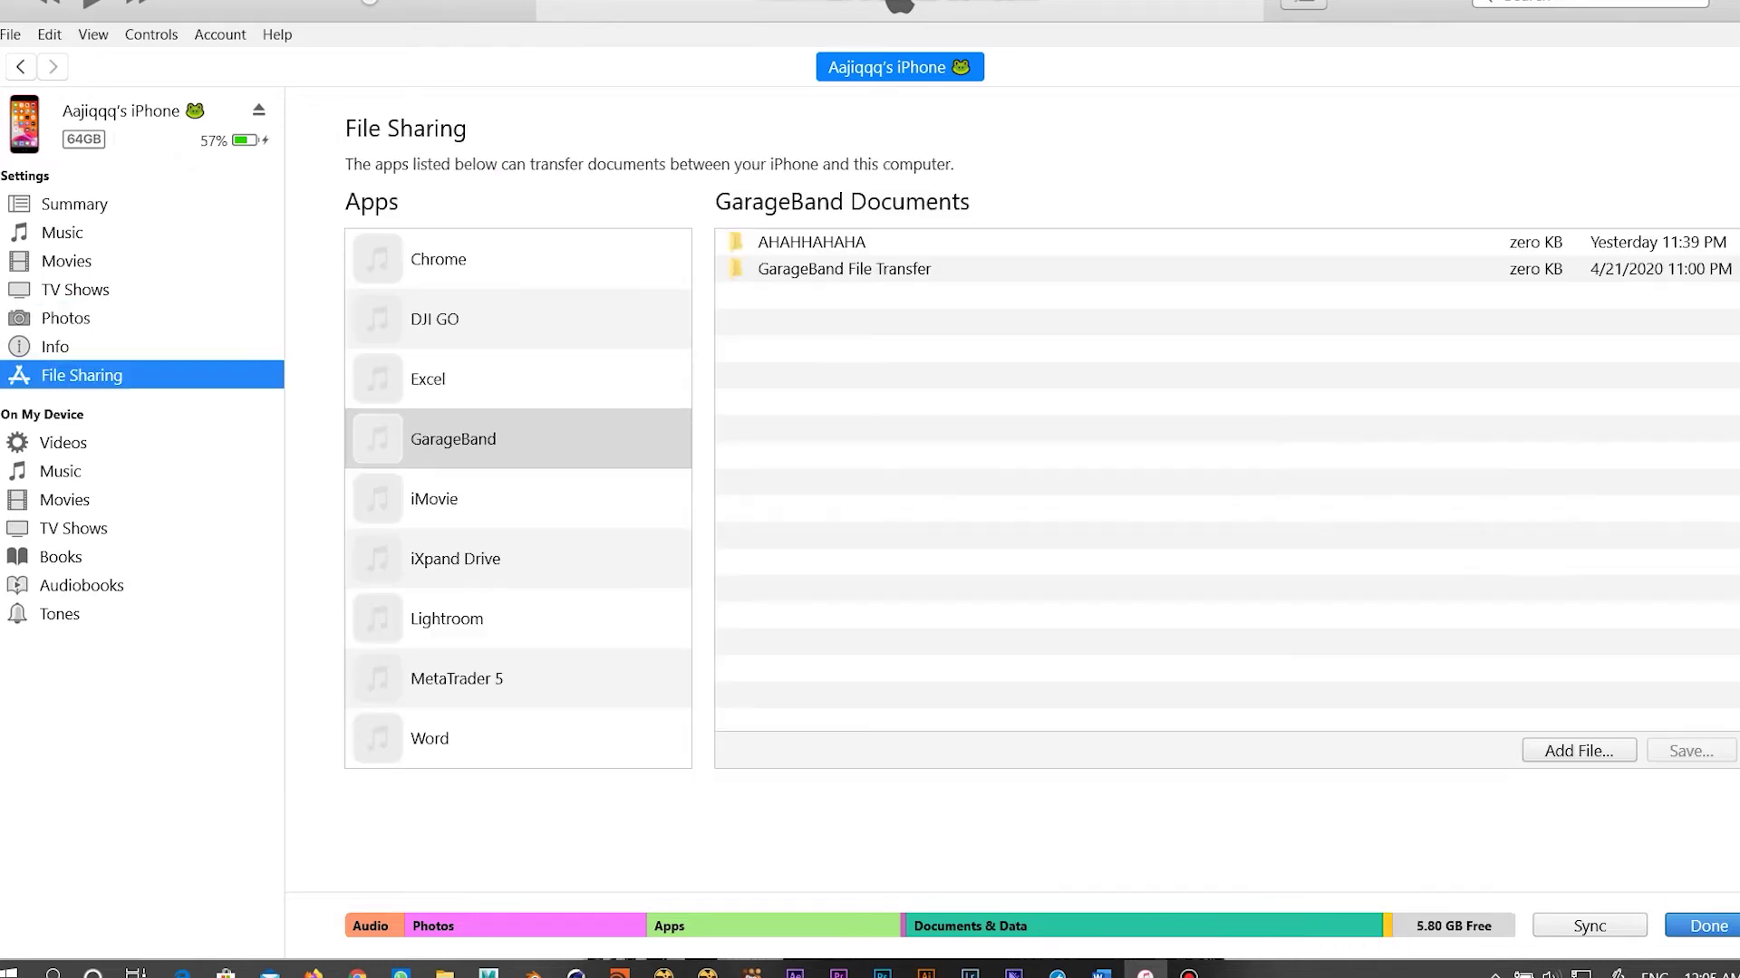
{"action": "left_click", "coordinate": [517, 378]}
{"action": "left_click", "coordinate": [517, 440]}
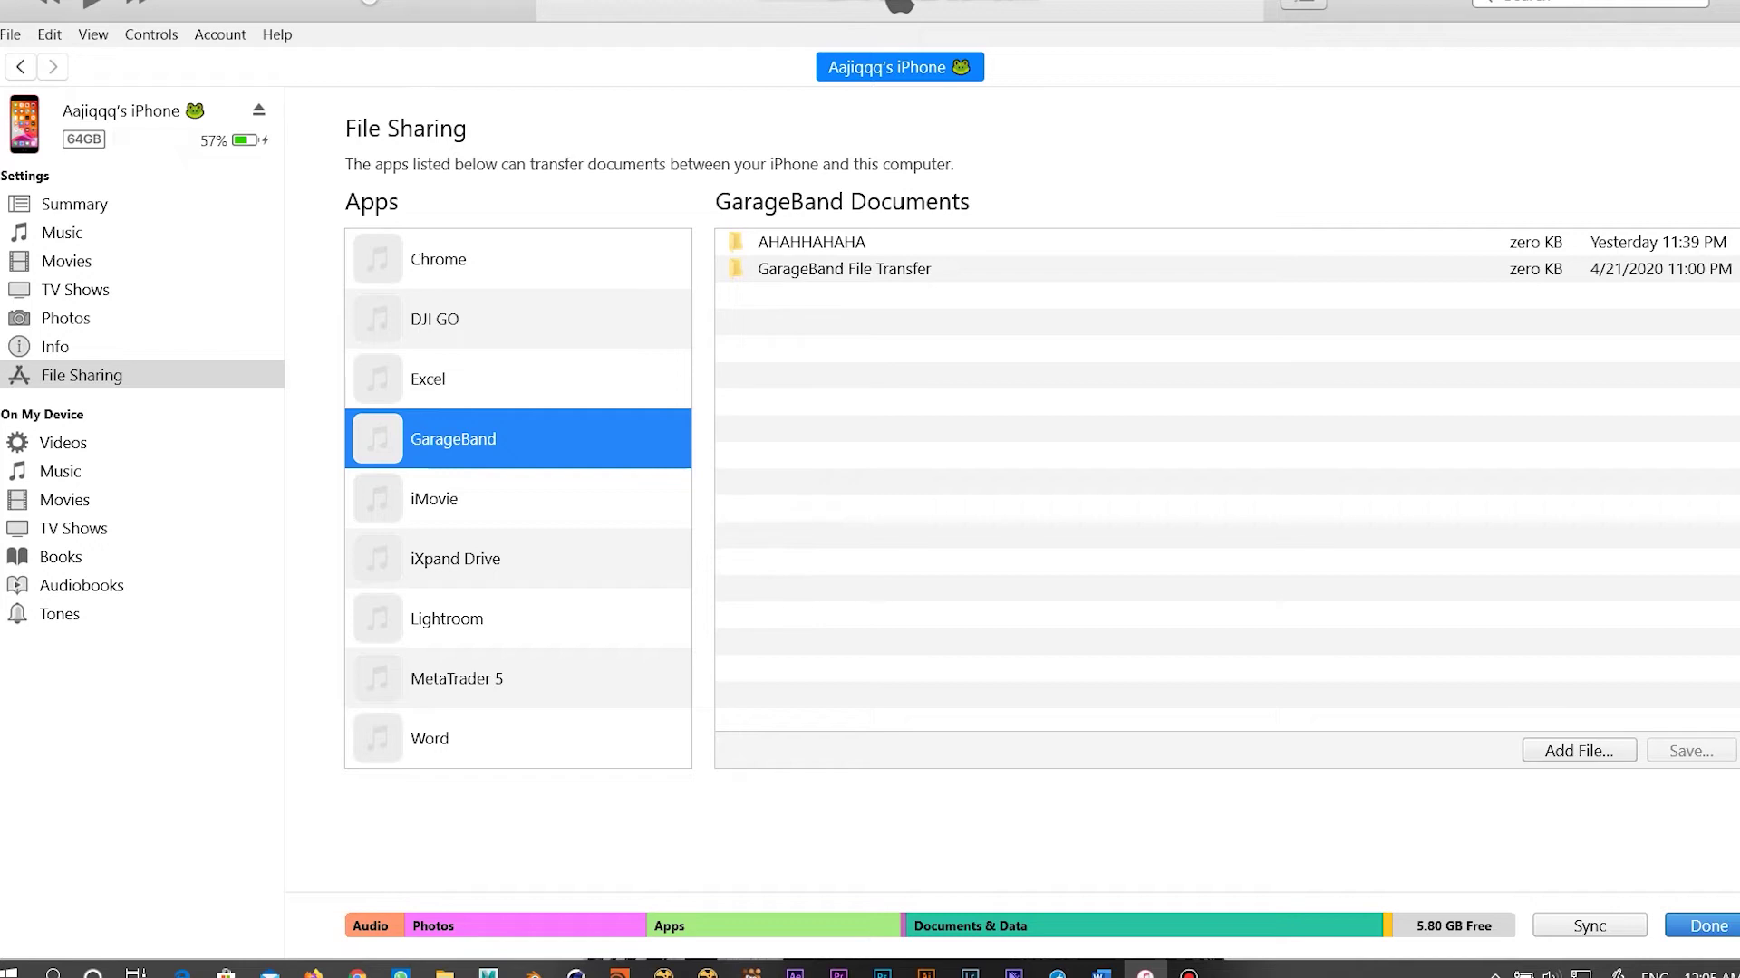
Step: Save the AHAHHAHAHA folder from GarageBand's shared documents to the PC's Desktop
{"action": "left_click", "coordinate": [812, 243]}
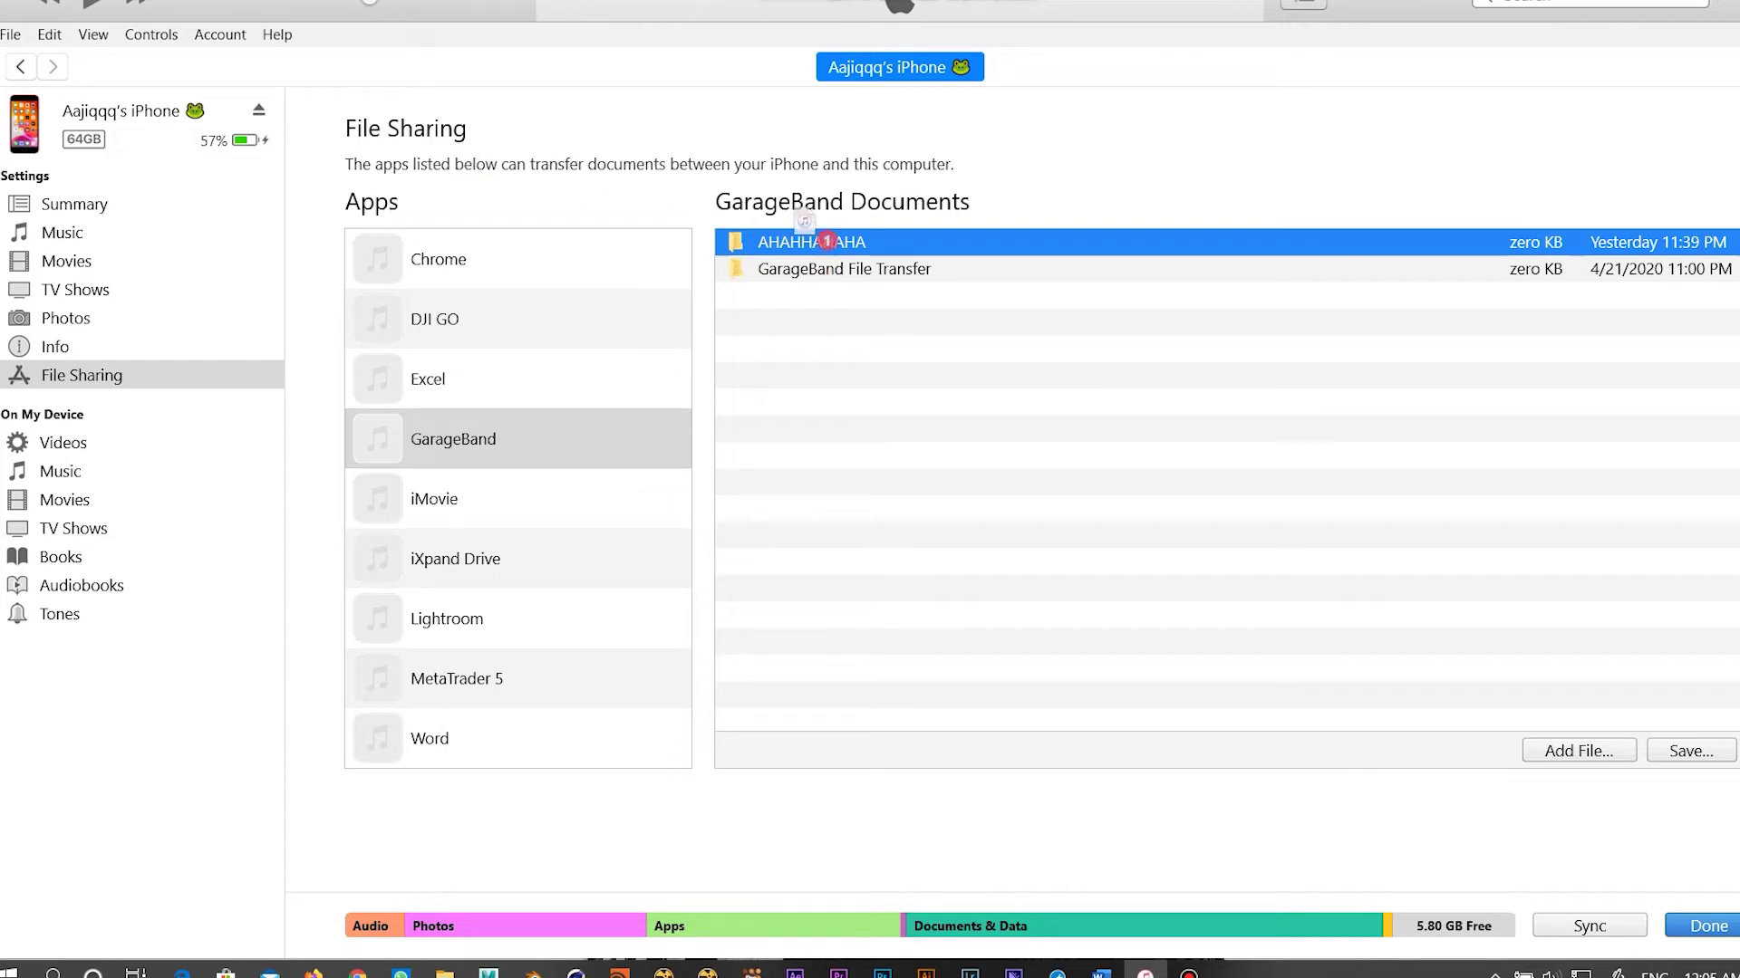
{"action": "left_click", "coordinate": [1691, 751]}
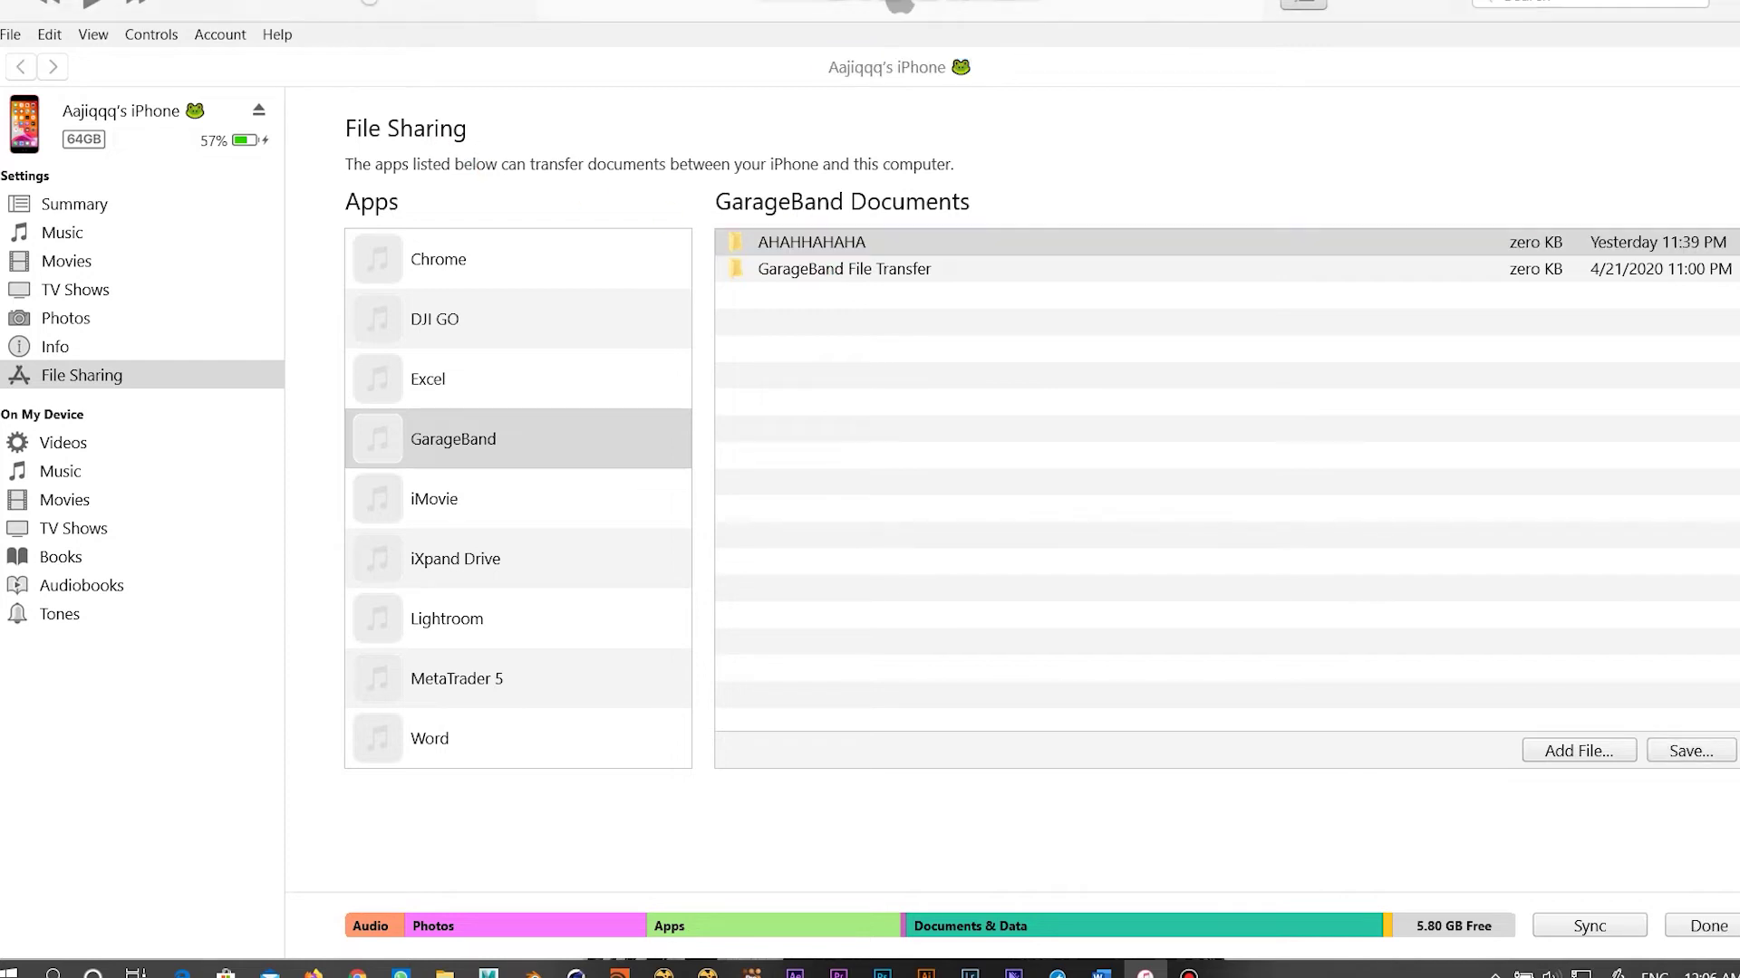
{"action": "left_click", "coordinate": [635, 525]}
{"action": "scroll", "coordinate": [871, 489], "scroll_direction": "down", "scroll_amount": 1}
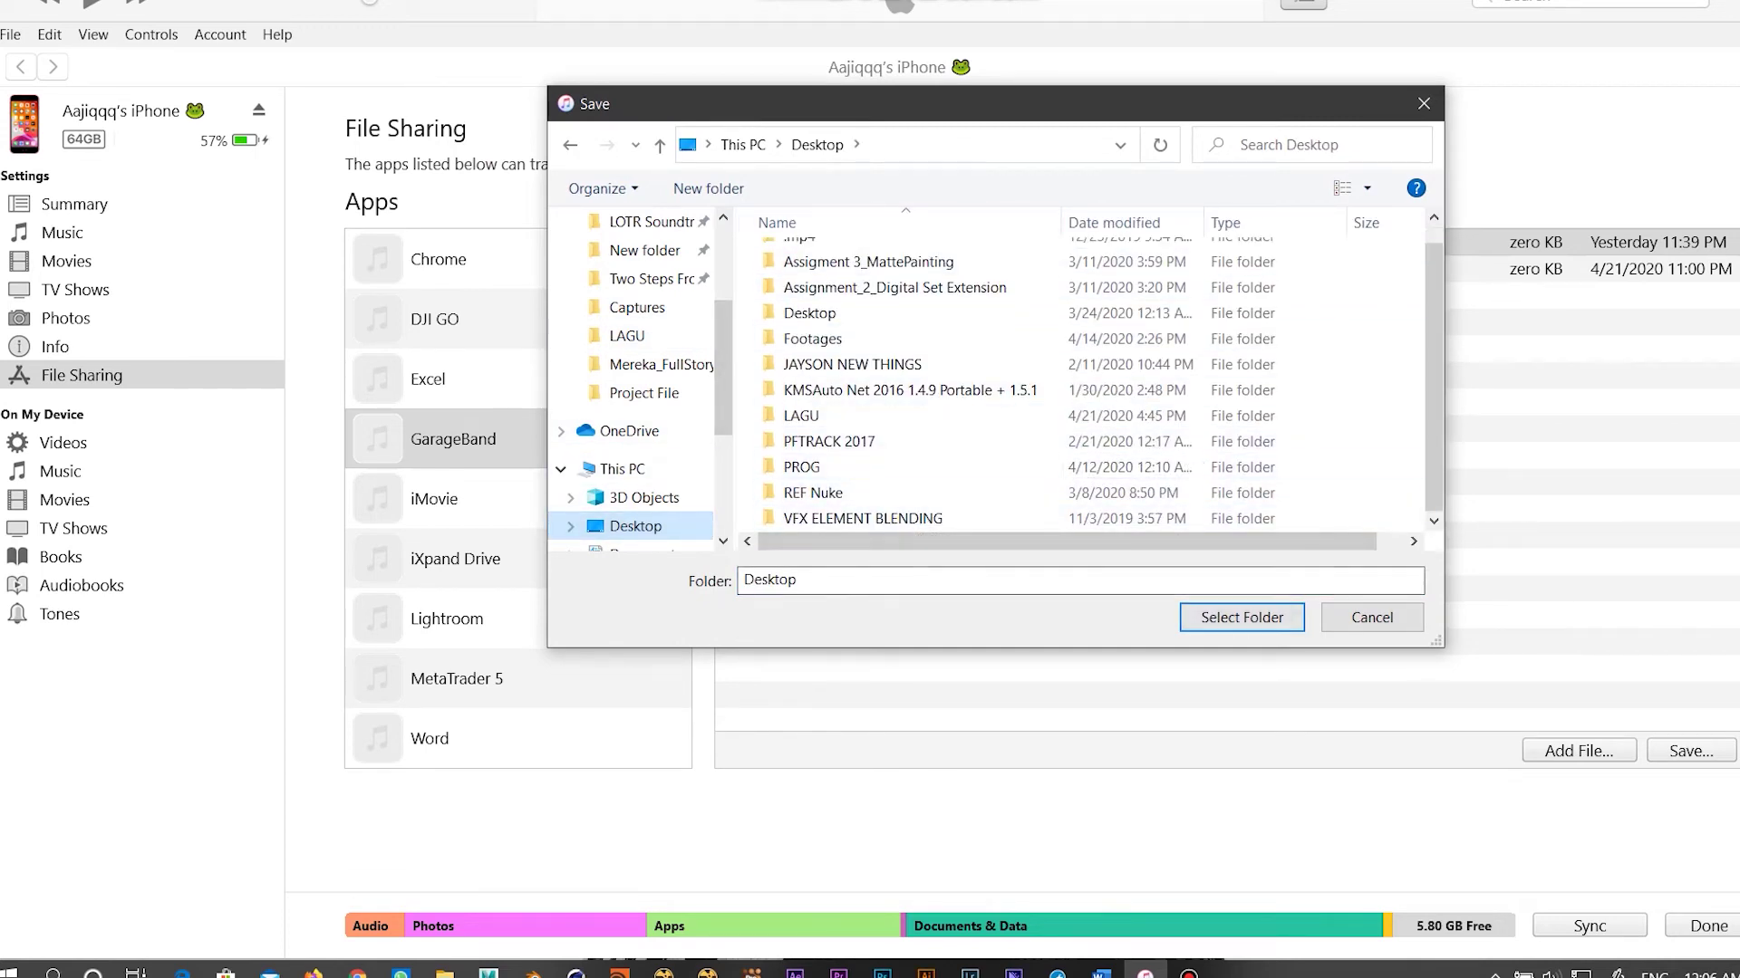
{"action": "left_click", "coordinate": [1241, 617]}
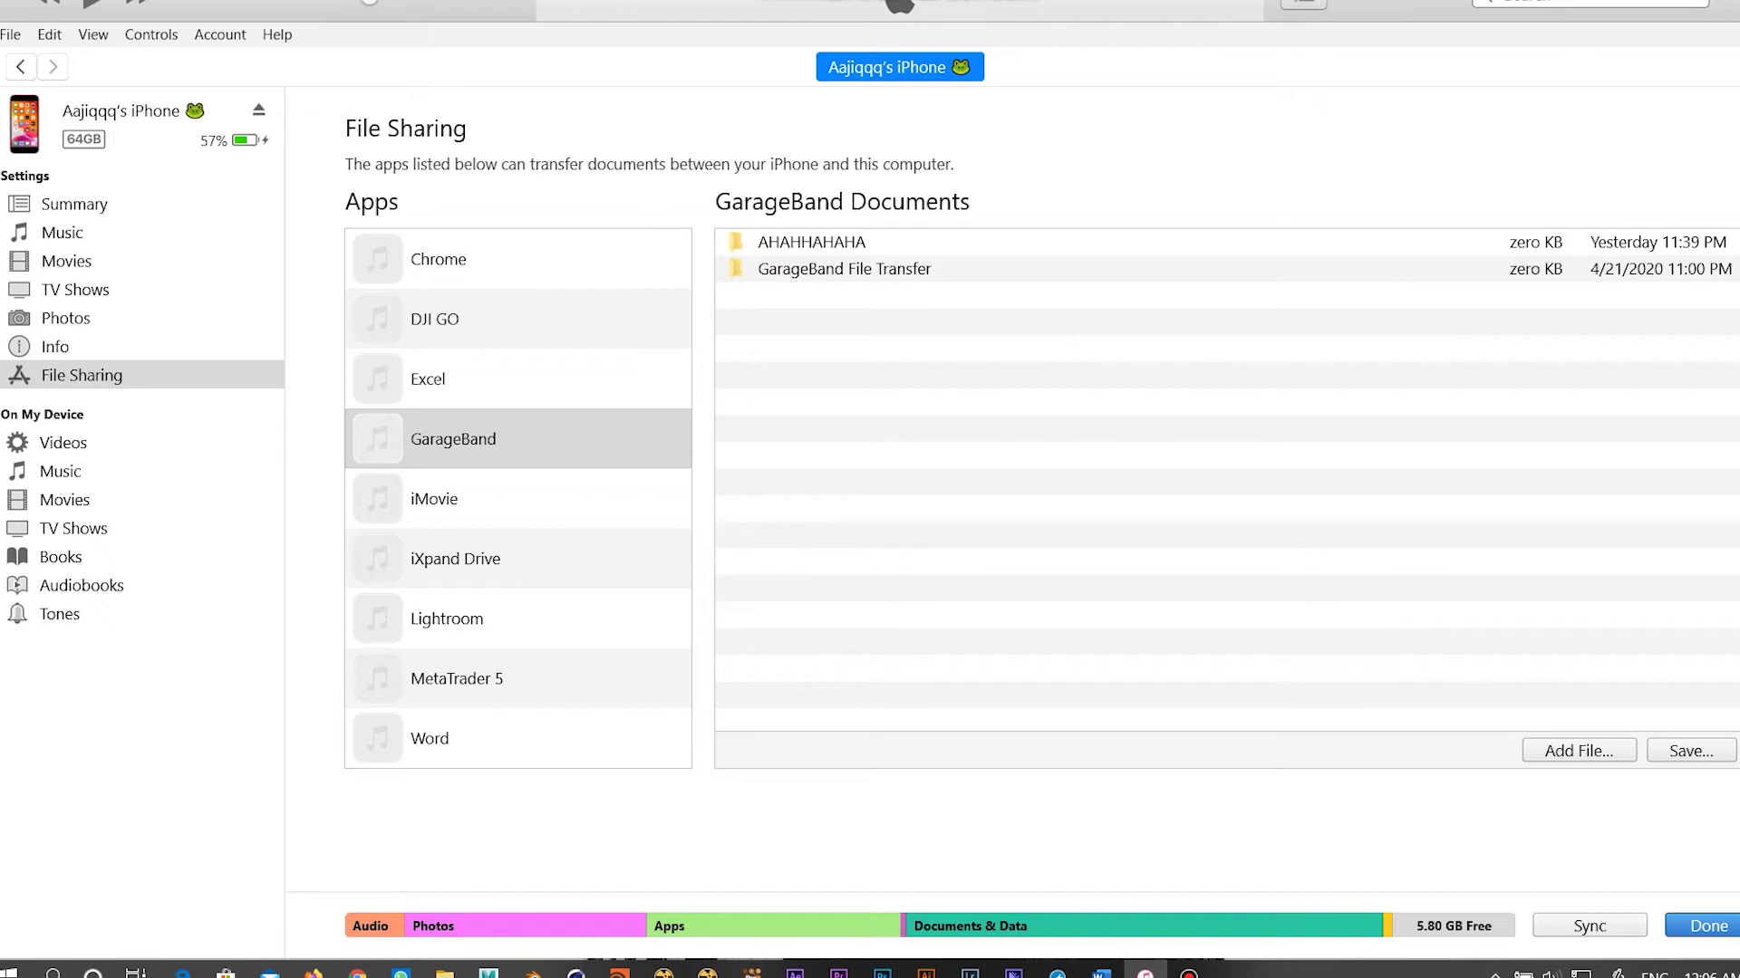
Step: Select all of Word's shared documents and start saving them to the PC
{"action": "left_click", "coordinate": [517, 499]}
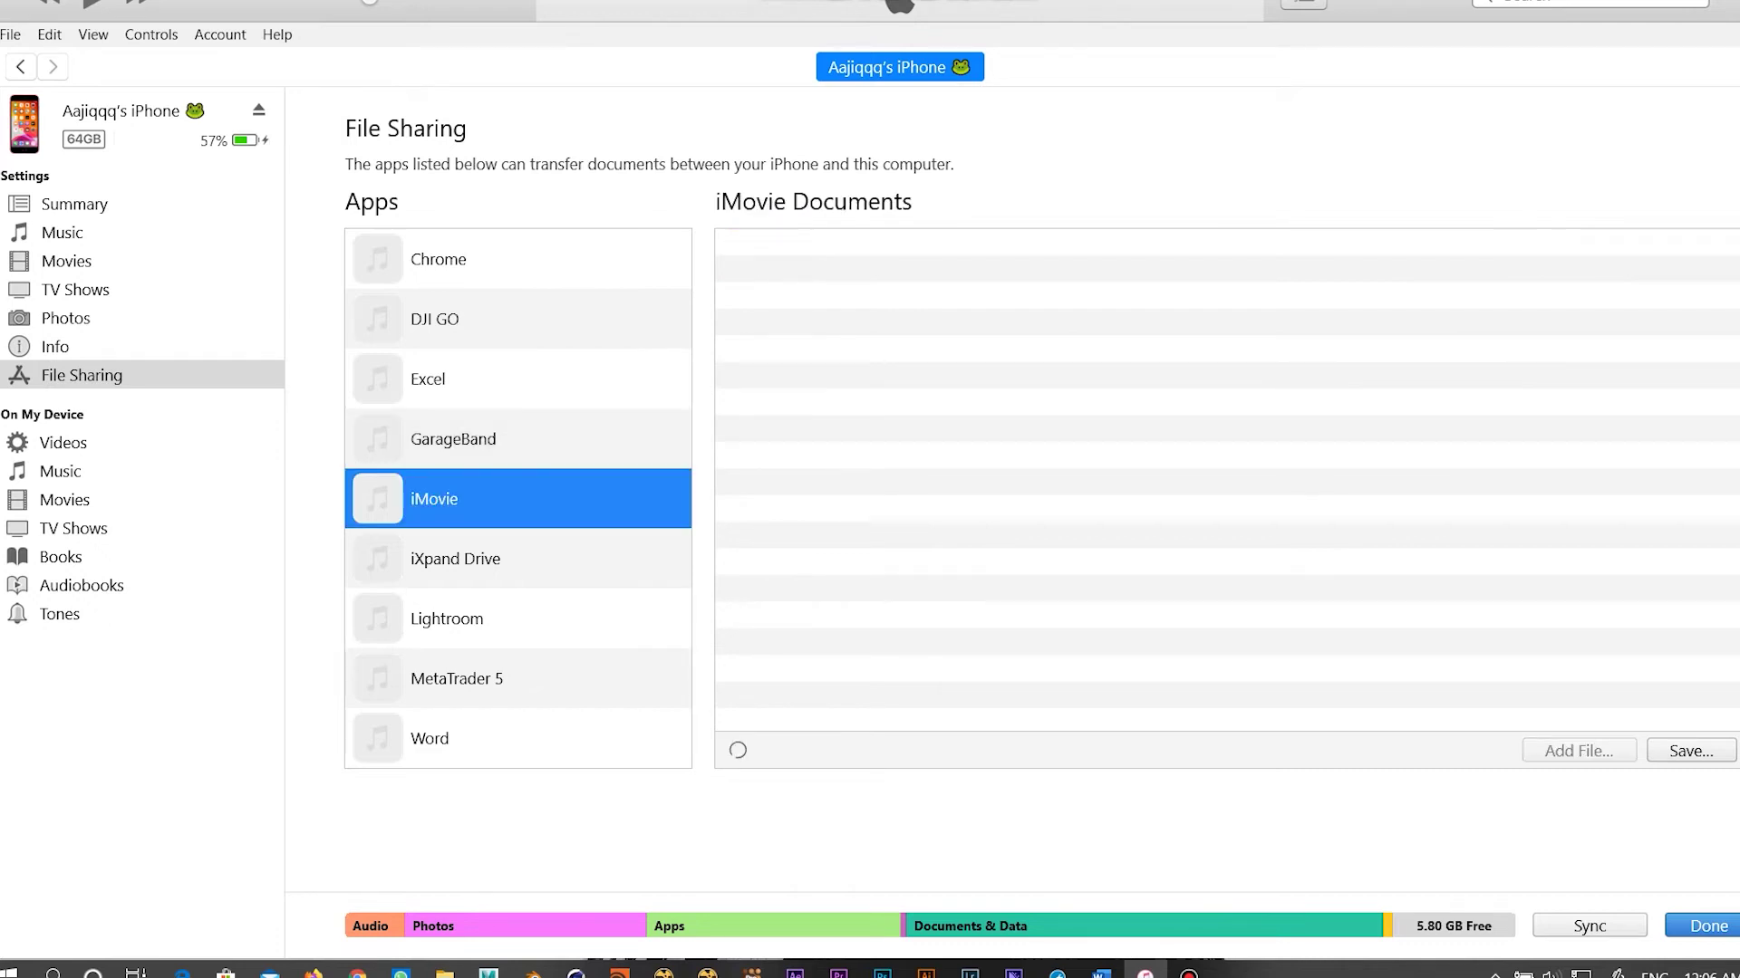
{"action": "left_click", "coordinate": [518, 738]}
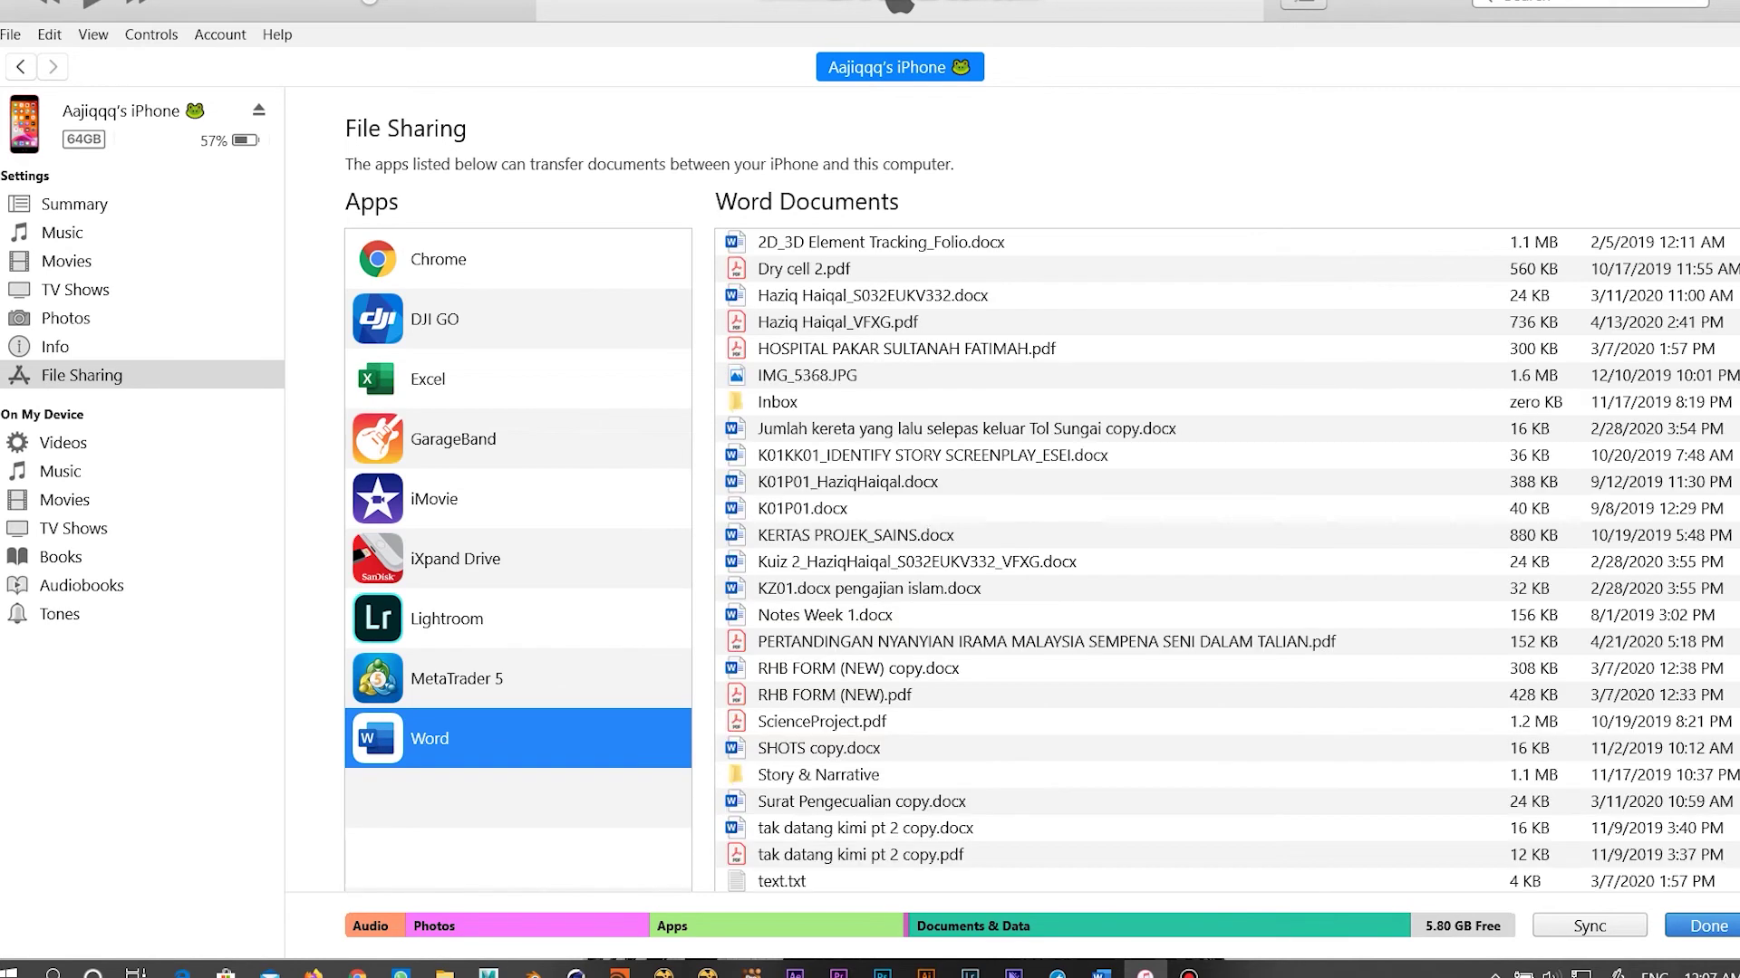
{"action": "left_click", "coordinate": [880, 243]}
{"action": "scroll", "coordinate": [1042, 489], "scroll_direction": "down", "scroll_amount": 1}
{"action": "key", "text": "ctrl+a"}
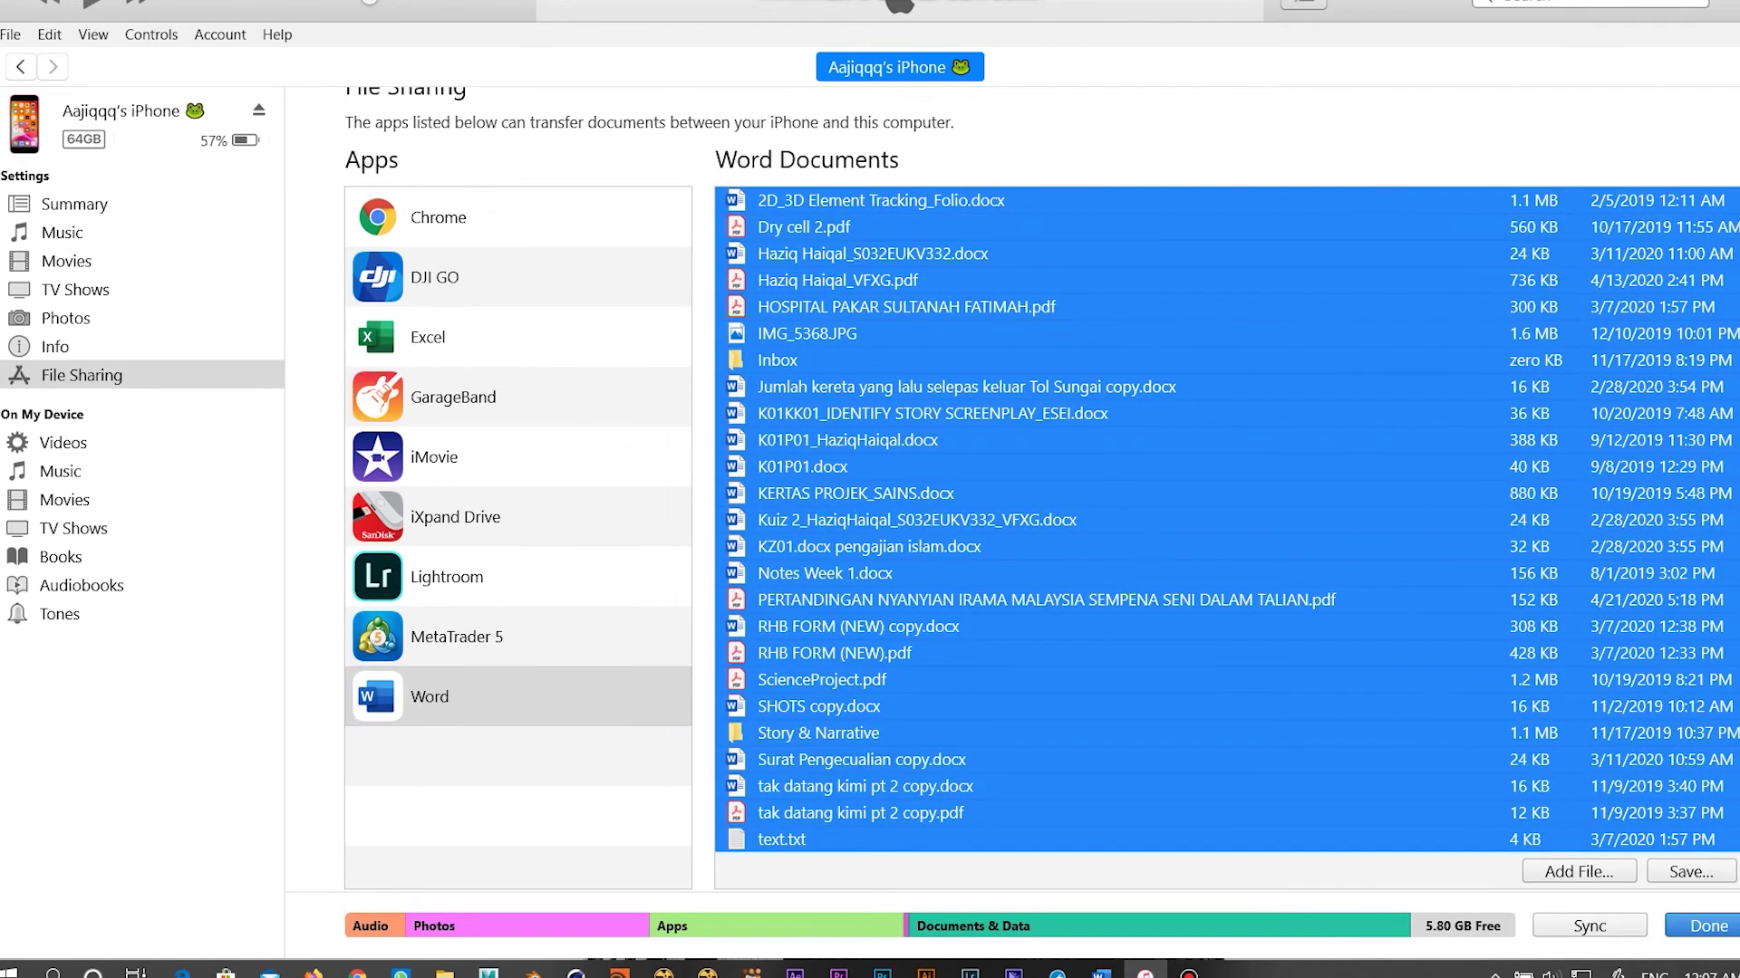
{"action": "left_click", "coordinate": [1691, 872]}
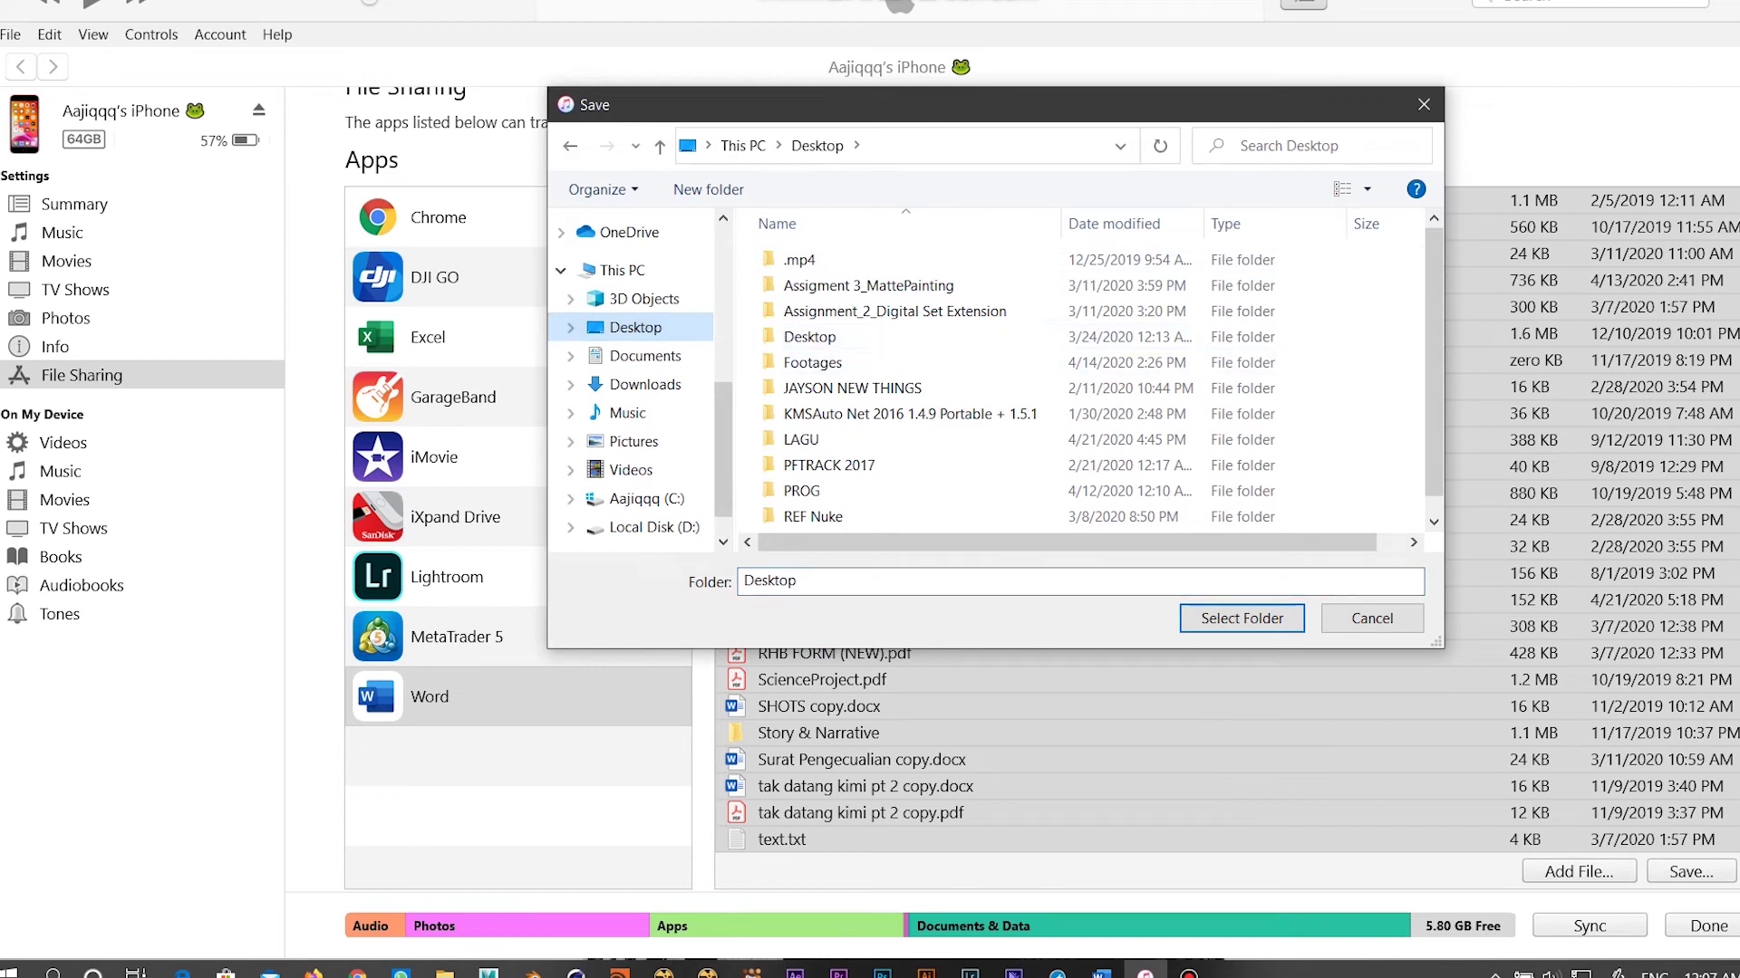
Step: Create a folder named HAHAHA on the Desktop and save the selected Word documents into it
{"action": "right_click", "coordinate": [744, 309]}
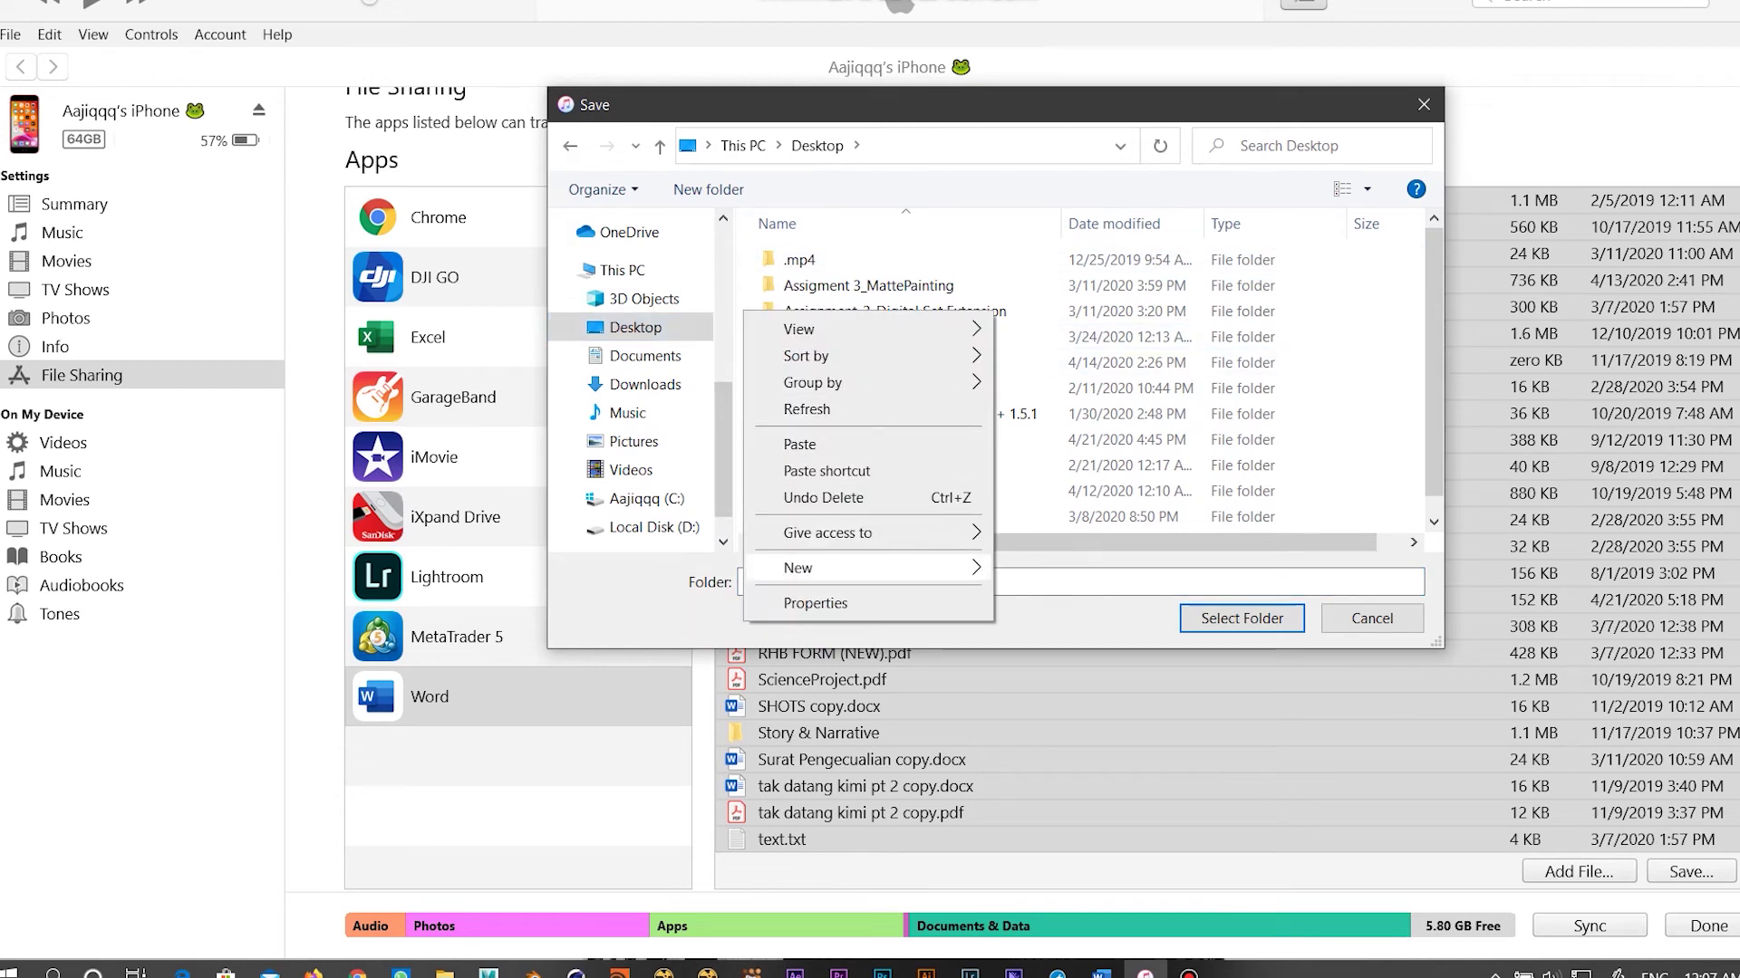
{"action": "mouse_move", "coordinate": [906, 568]}
{"action": "left_click", "coordinate": [1169, 570]}
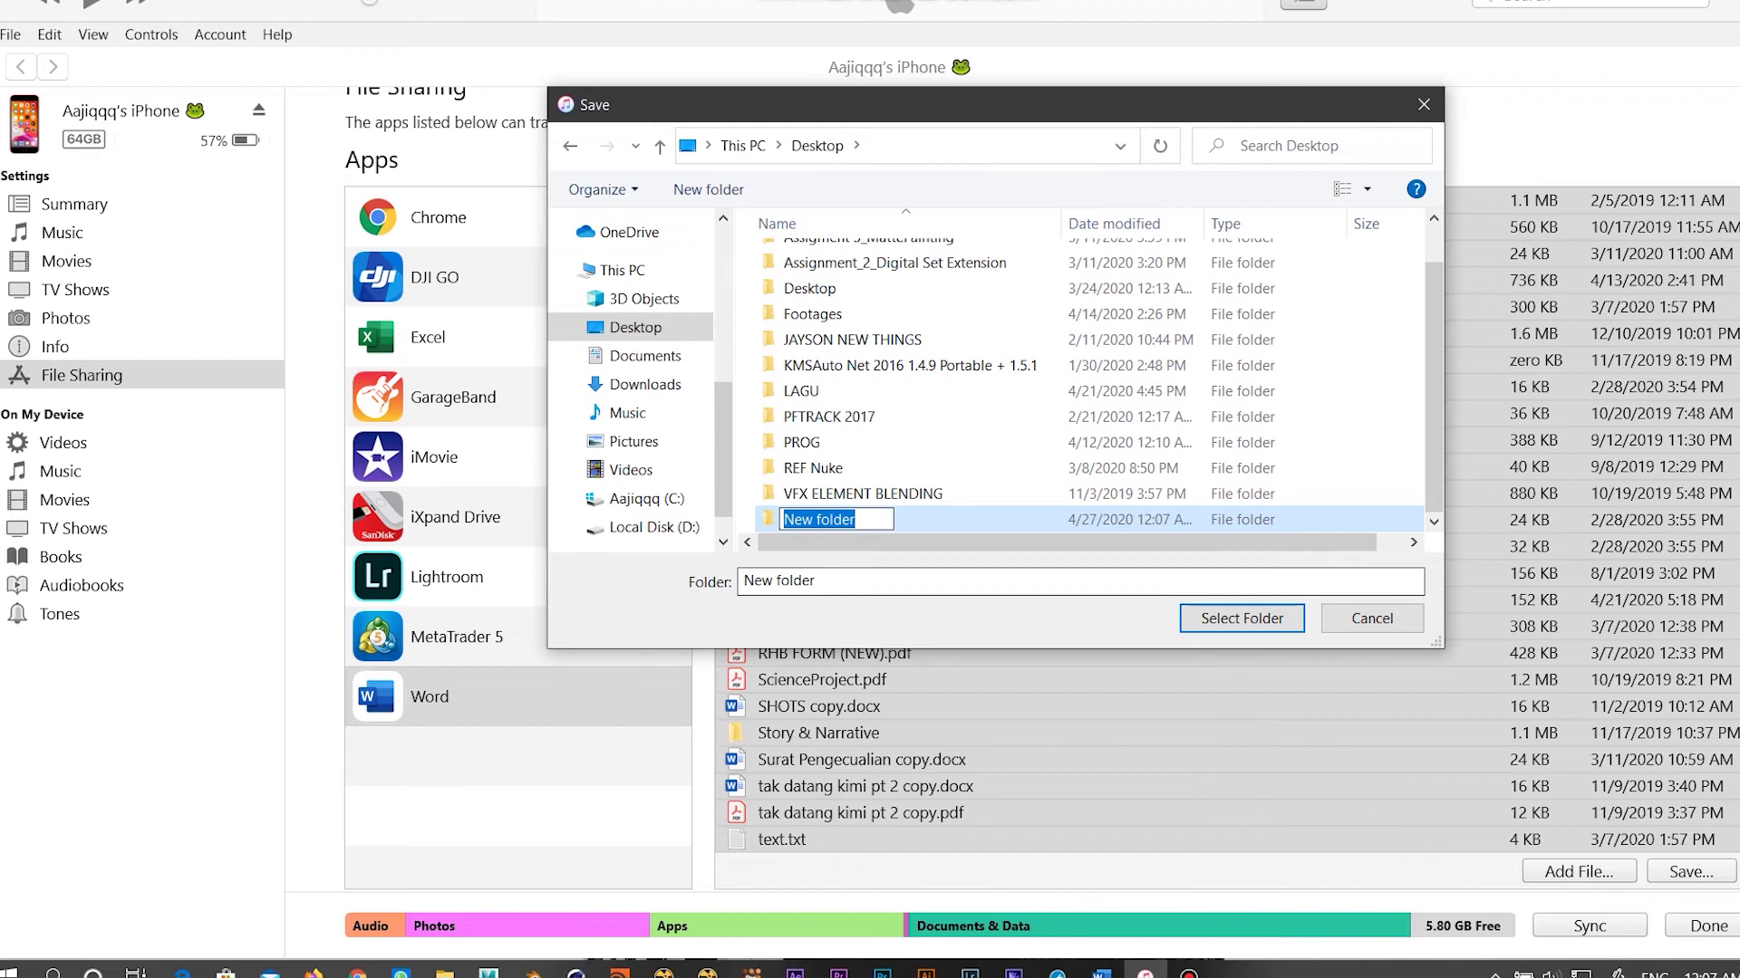
{"action": "key", "text": "BackSpace"}
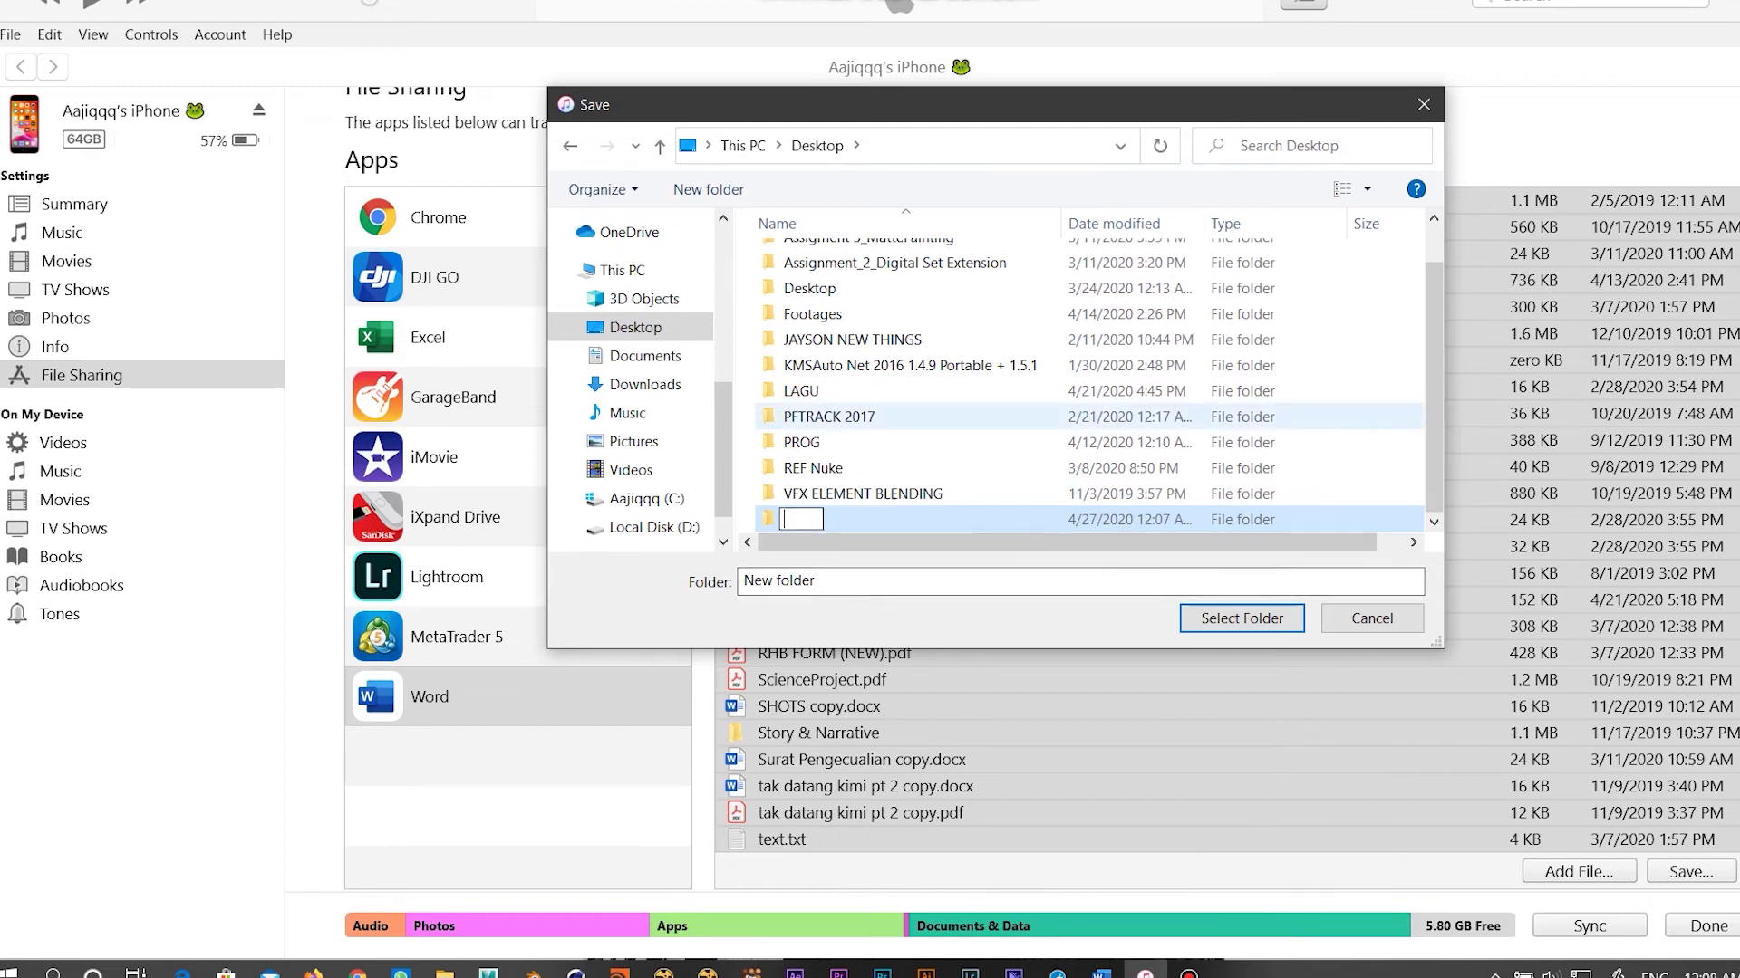
{"action": "type", "text": "HAHAHA"}
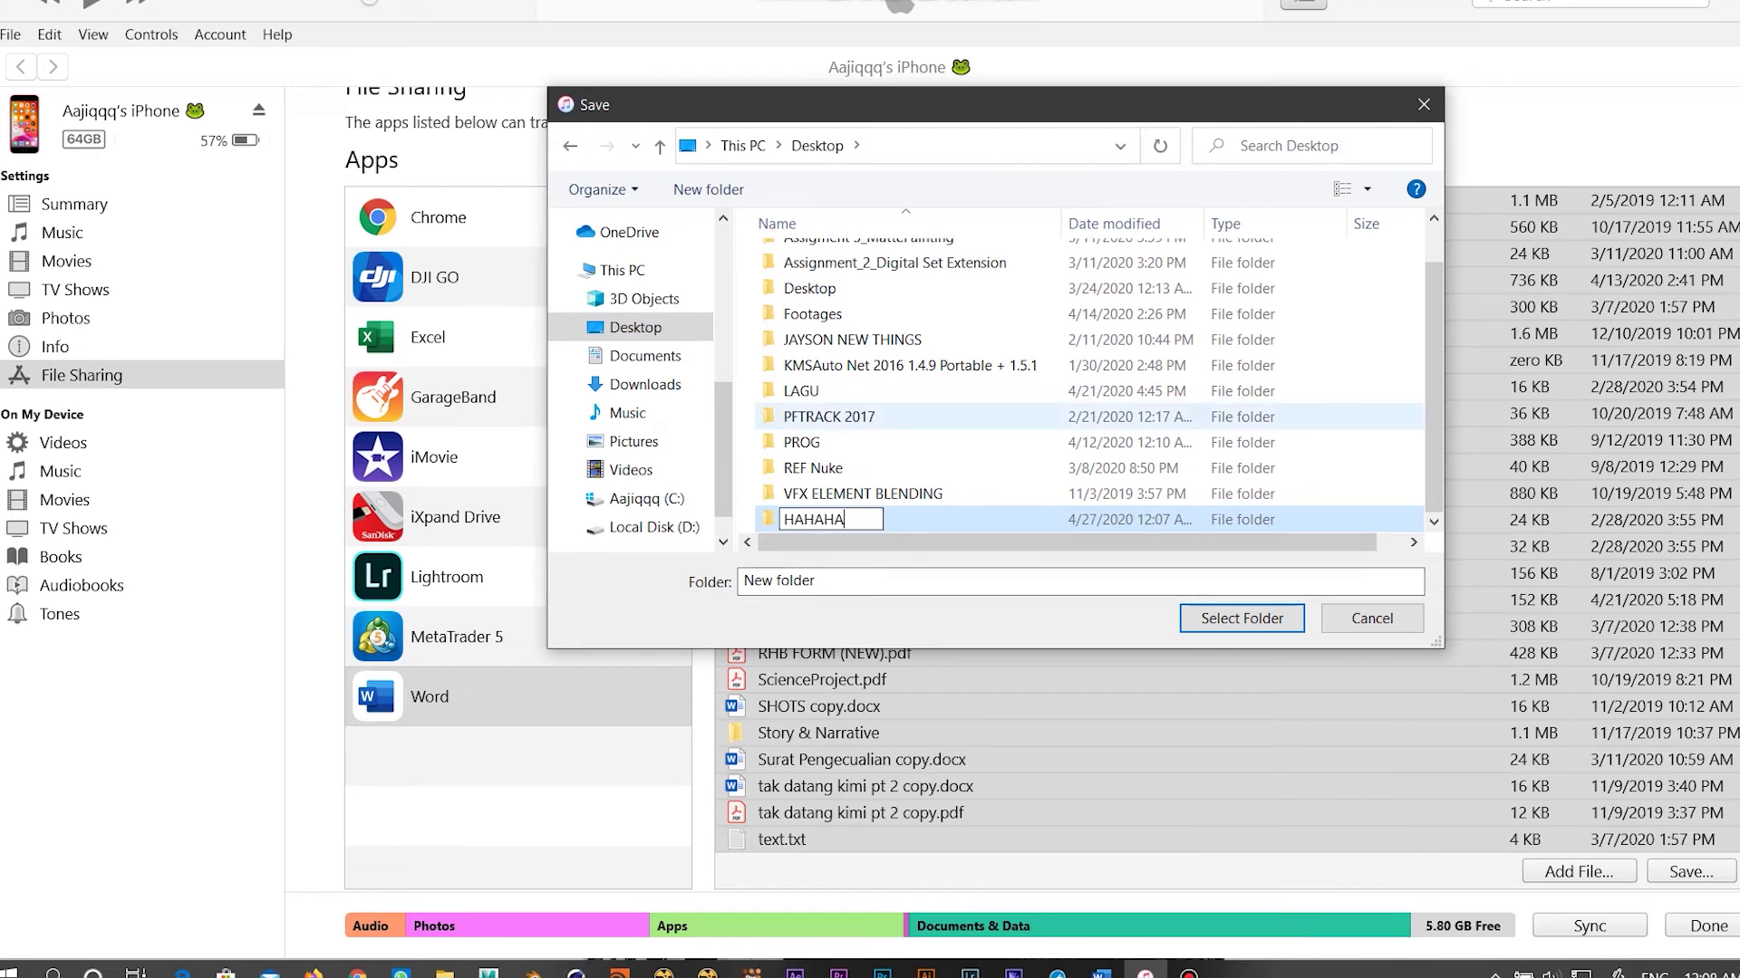
{"action": "key", "text": "Return"}
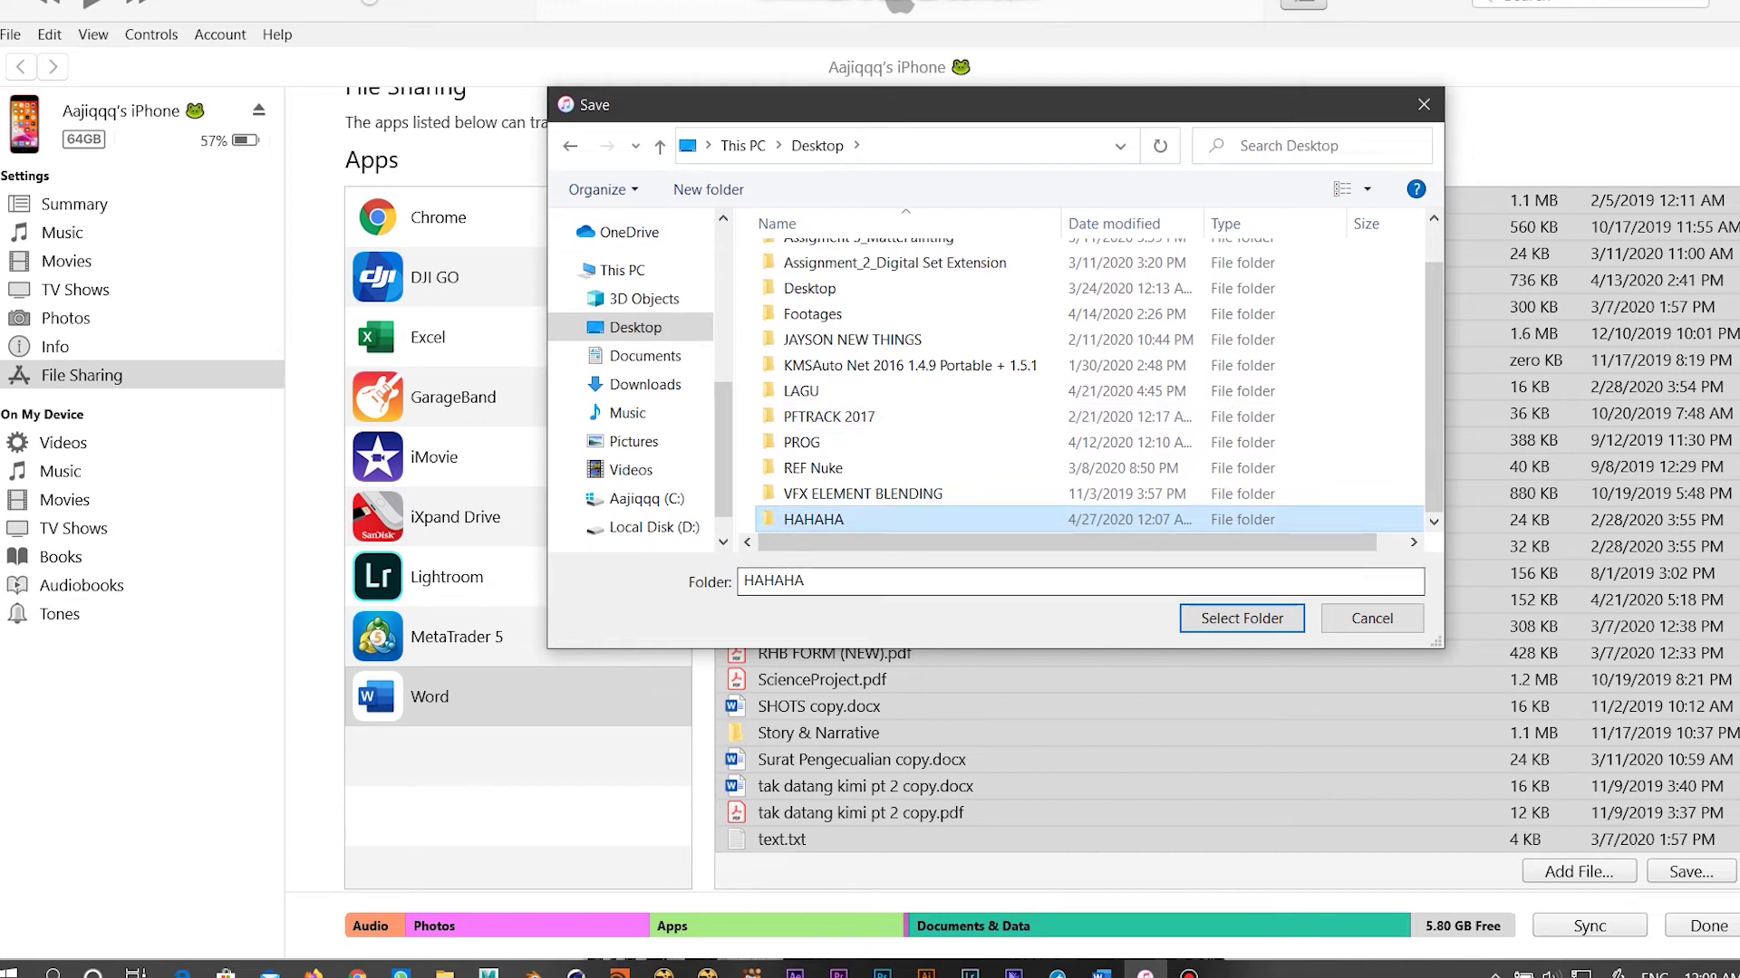
{"action": "key", "text": "Return"}
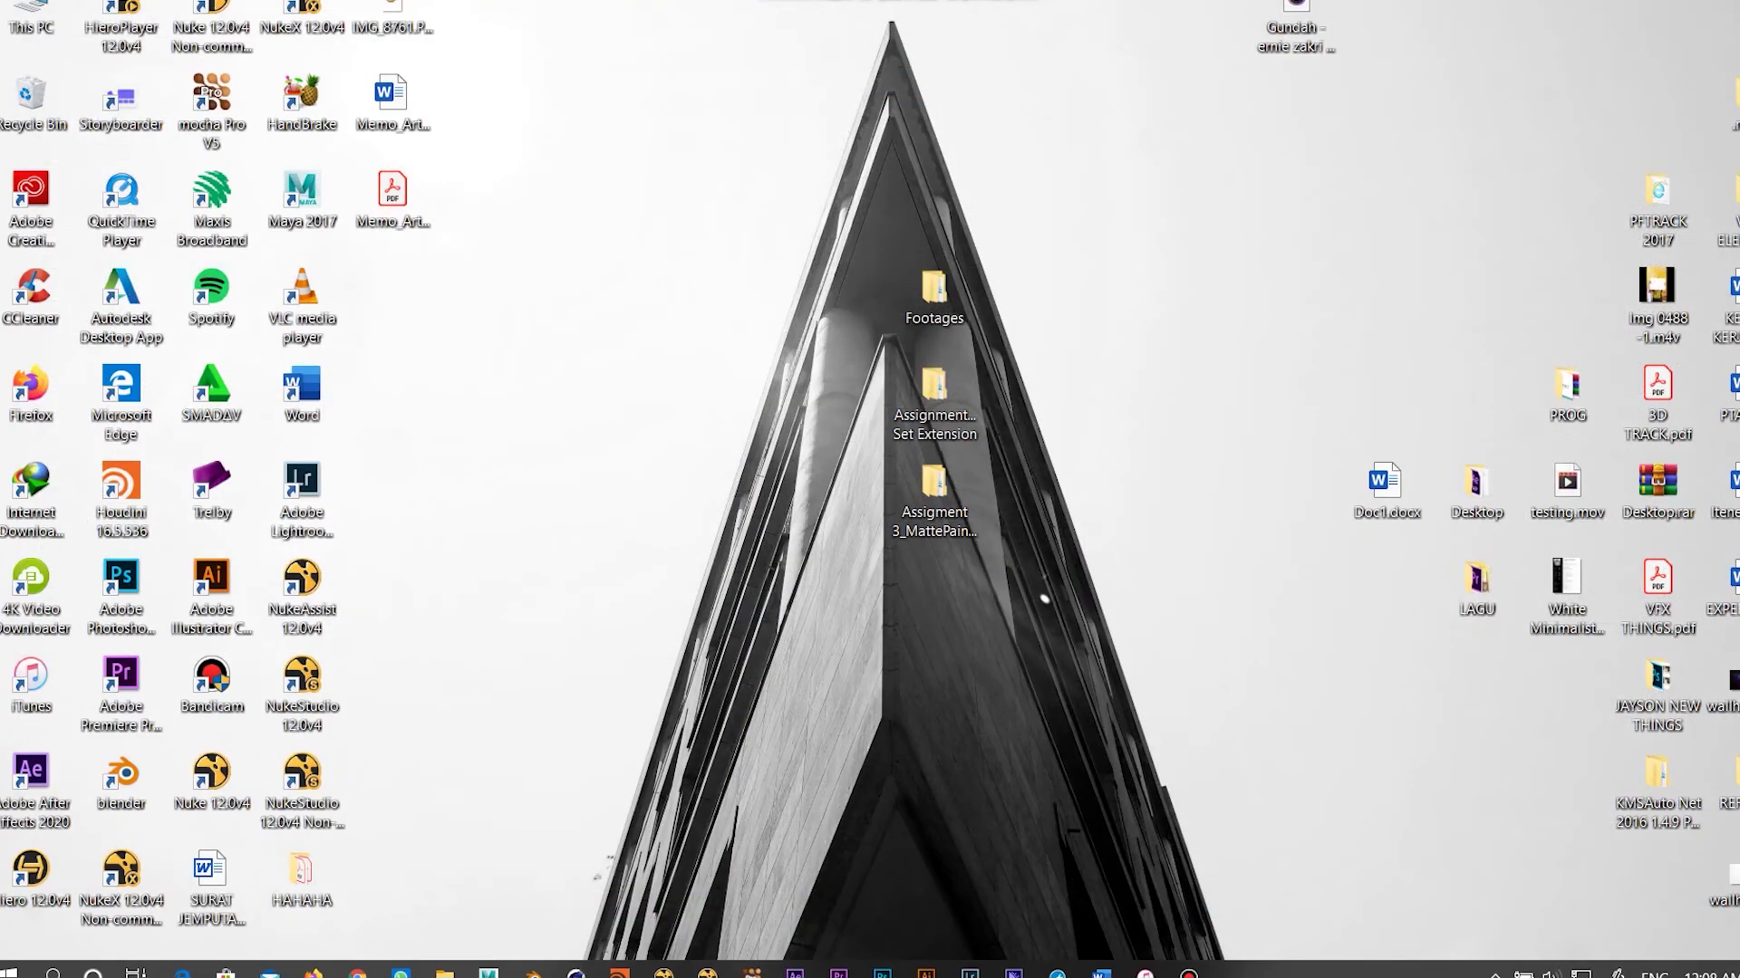
Step: Check the files inside the desktop's HAHAHA folder and delete that folder
{"action": "double_click", "coordinate": [301, 874]}
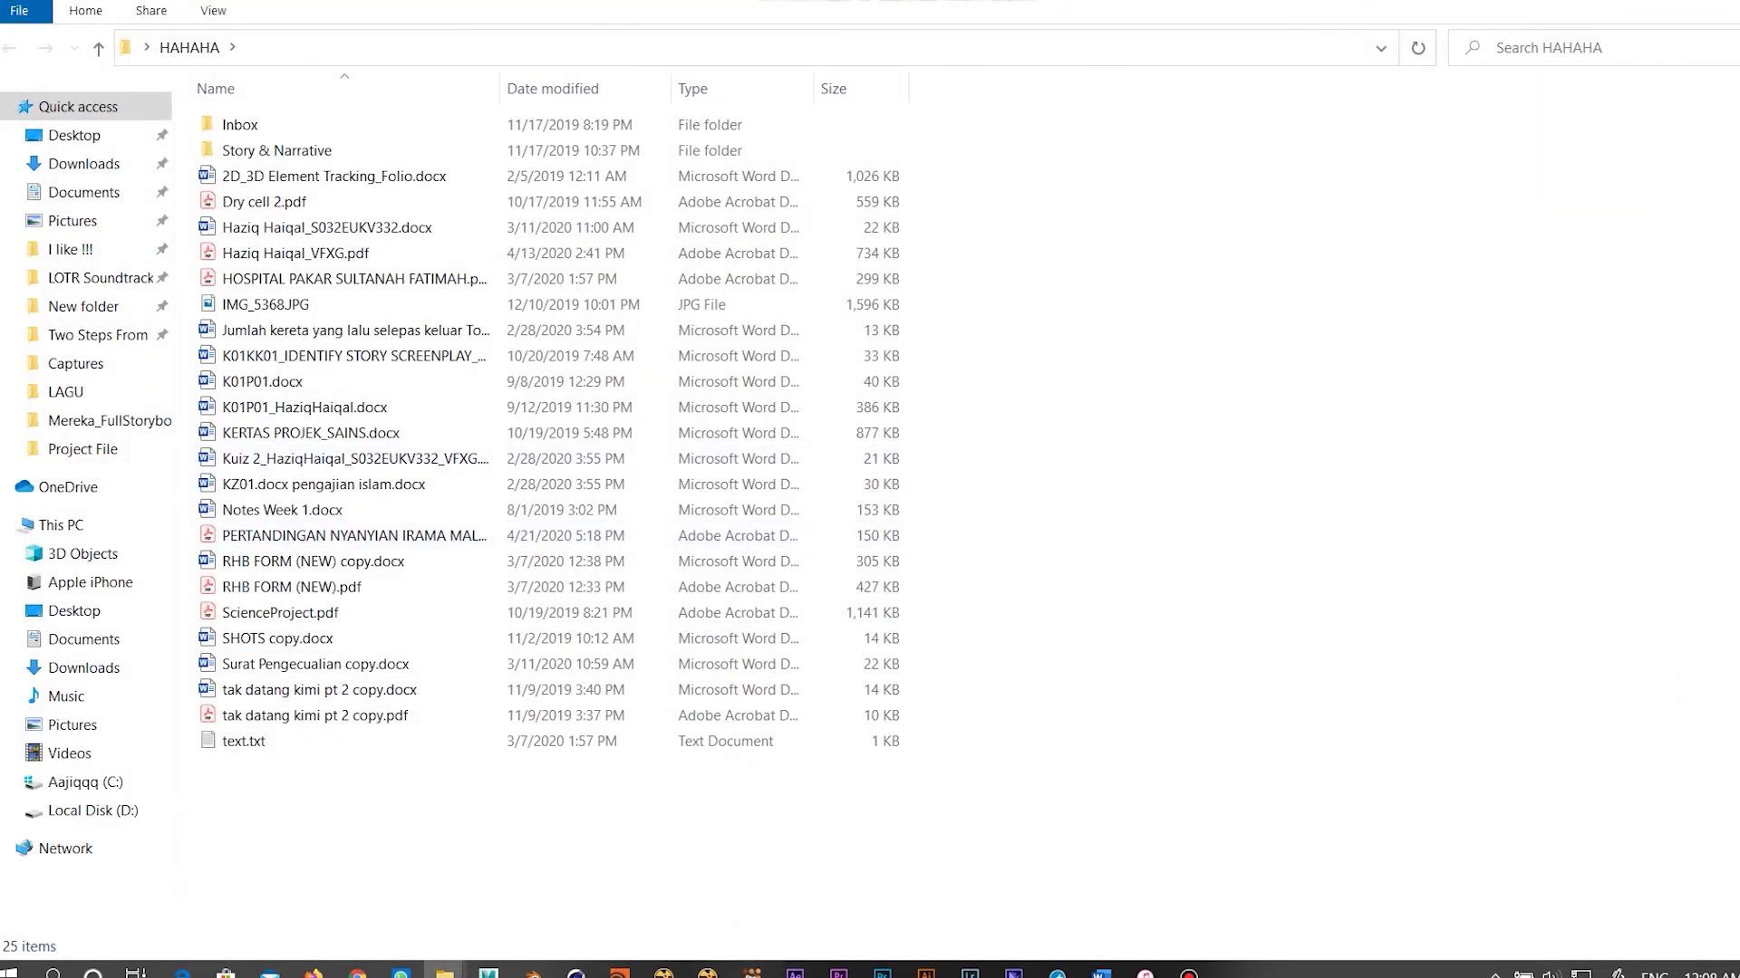
{"action": "left_click_drag", "start_coordinate": [302, 873], "coordinate": [625, 116]}
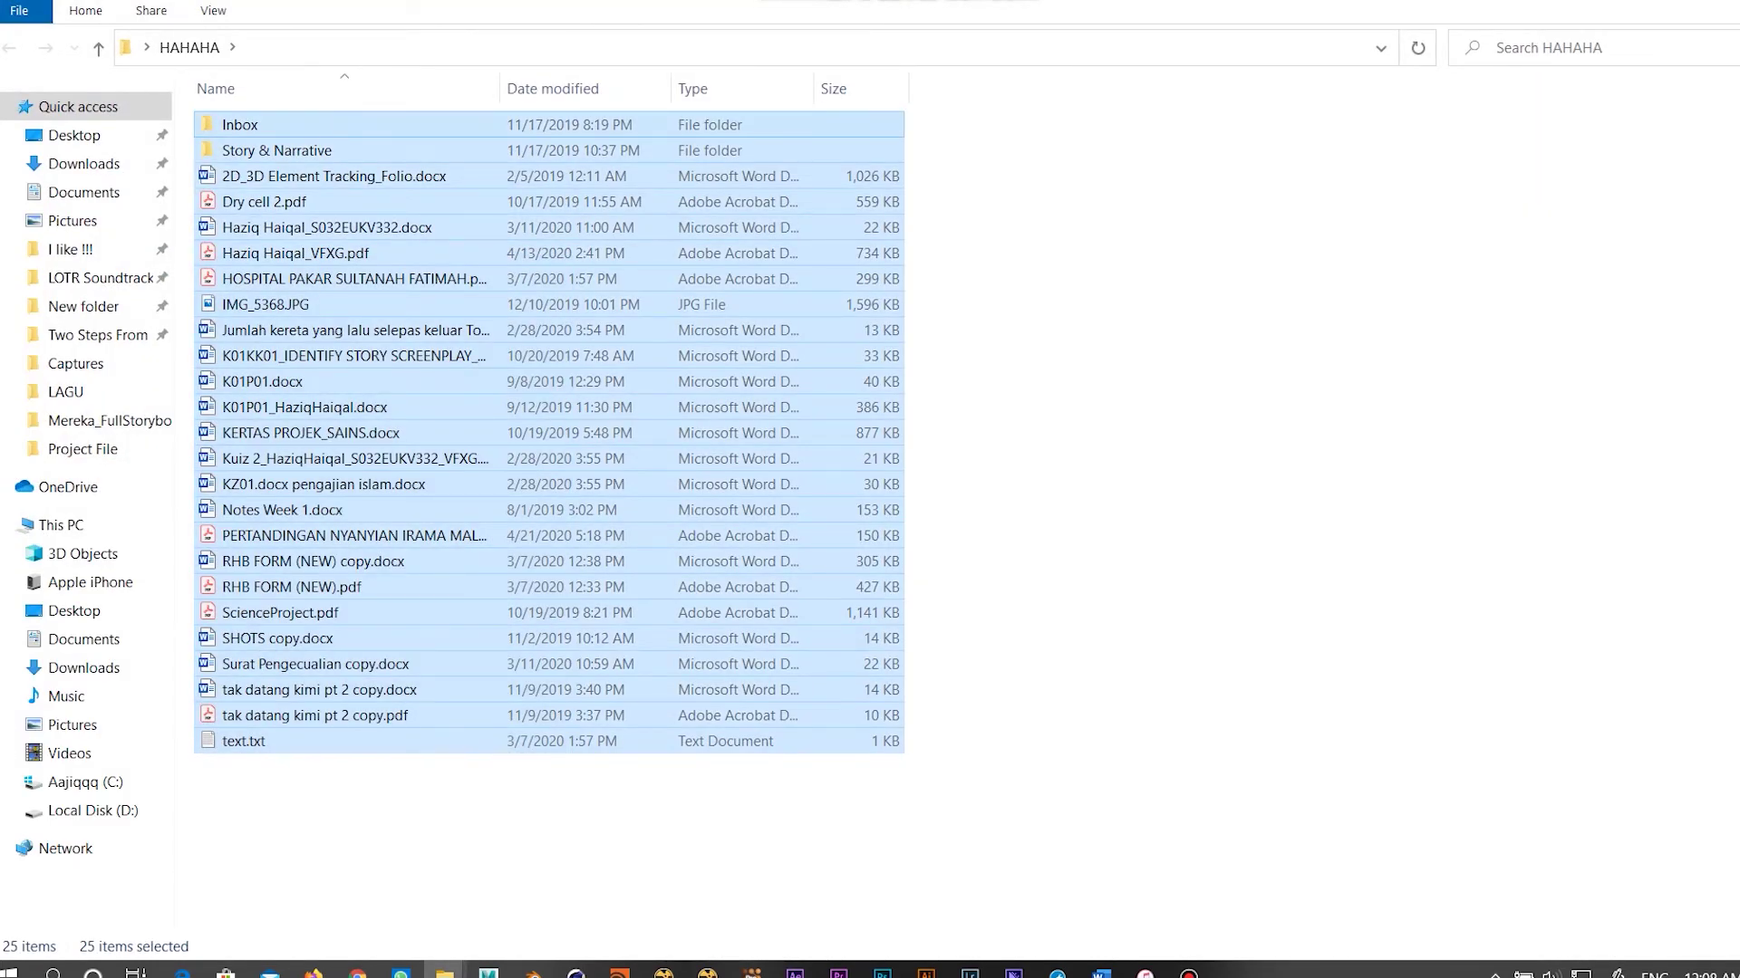
{"action": "key", "text": "alt+F4"}
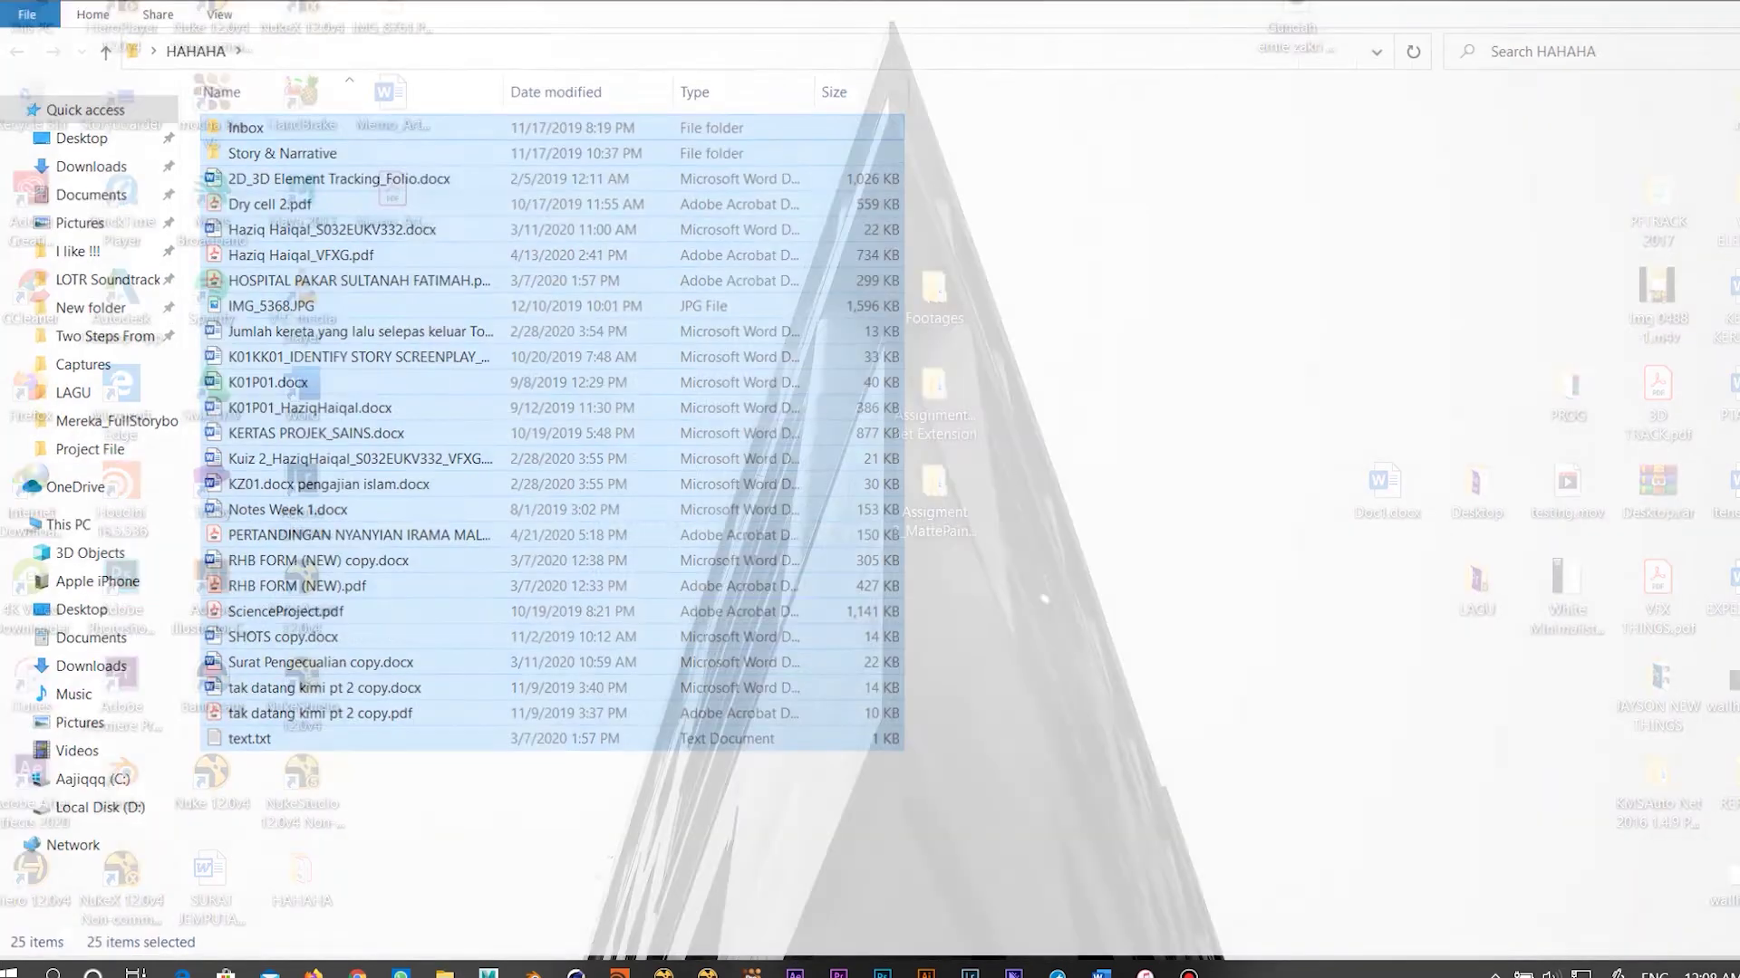
{"action": "left_click", "coordinate": [301, 877]}
{"action": "key", "text": "Delete"}
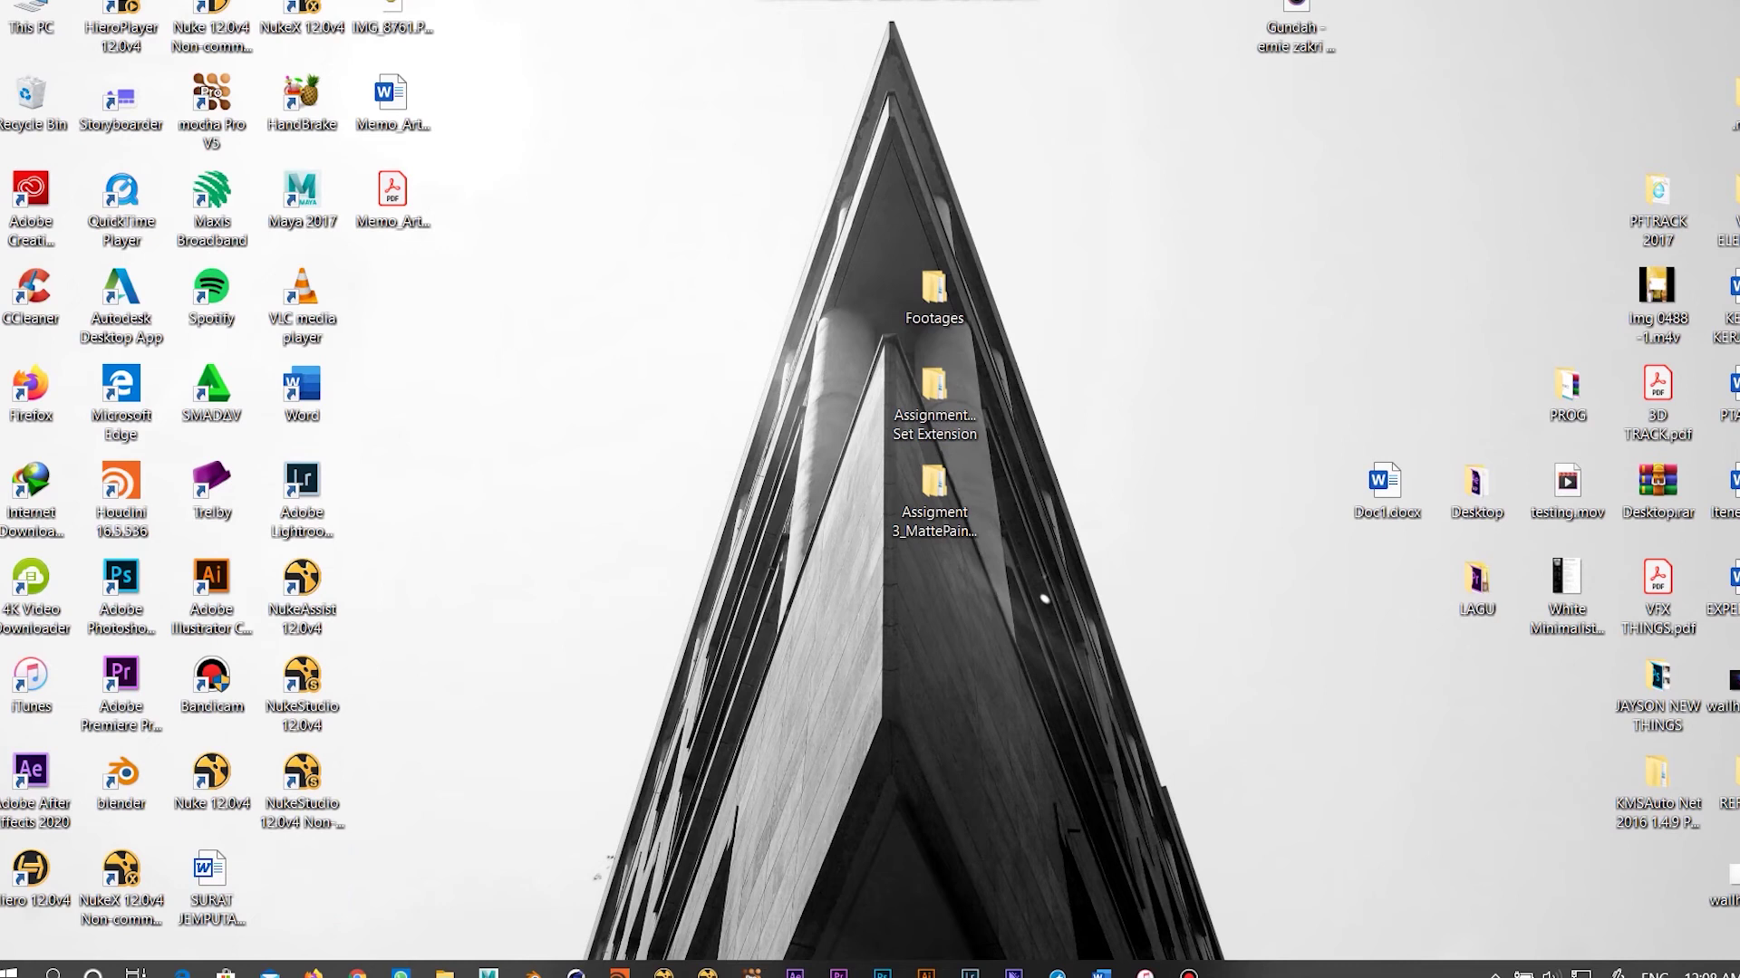